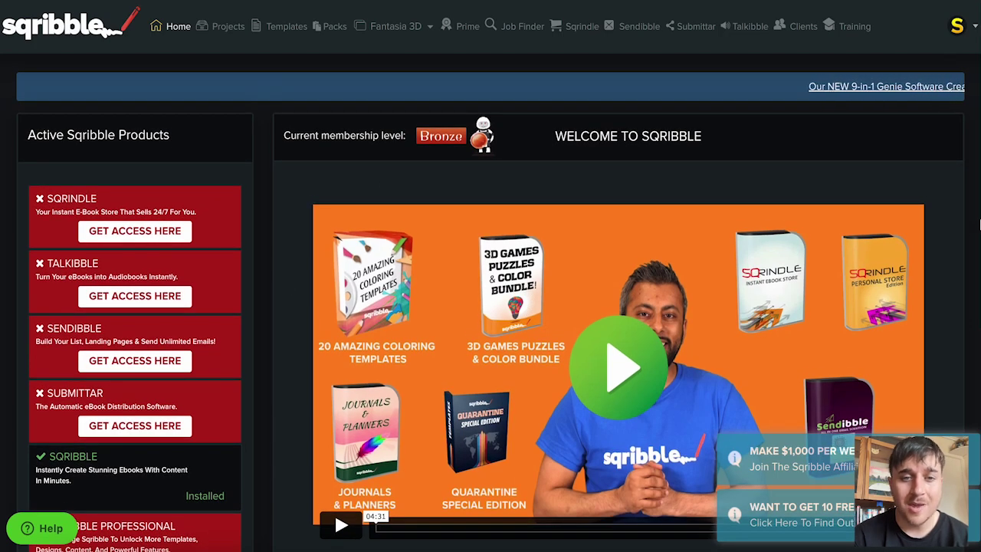
- Scroll the Sqribble start page and open the ebook Templates gallery
scroll(978, 279, "down", 1)
scroll(977, 278, "down", 3)
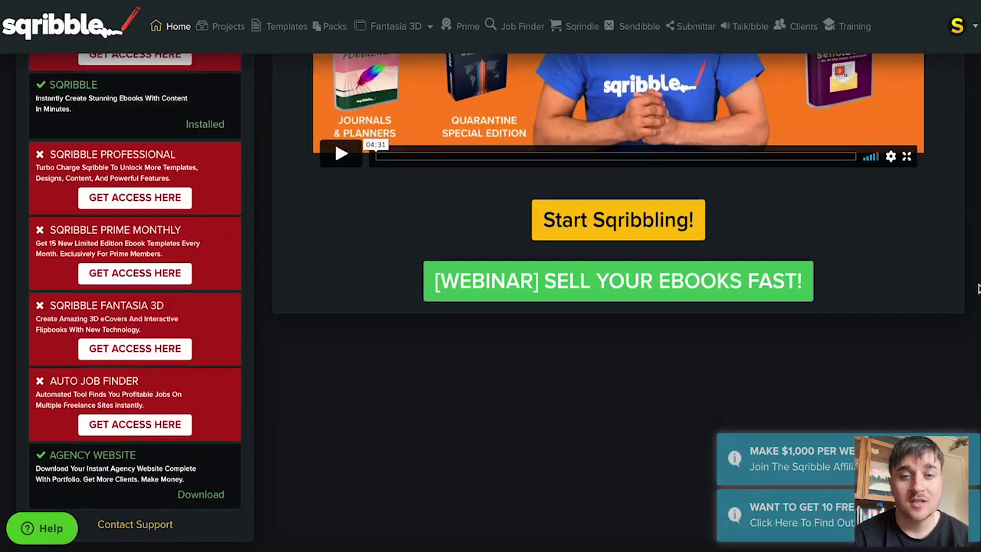
scroll(508, 71, "up", 4)
scroll(509, 174, "down", 1)
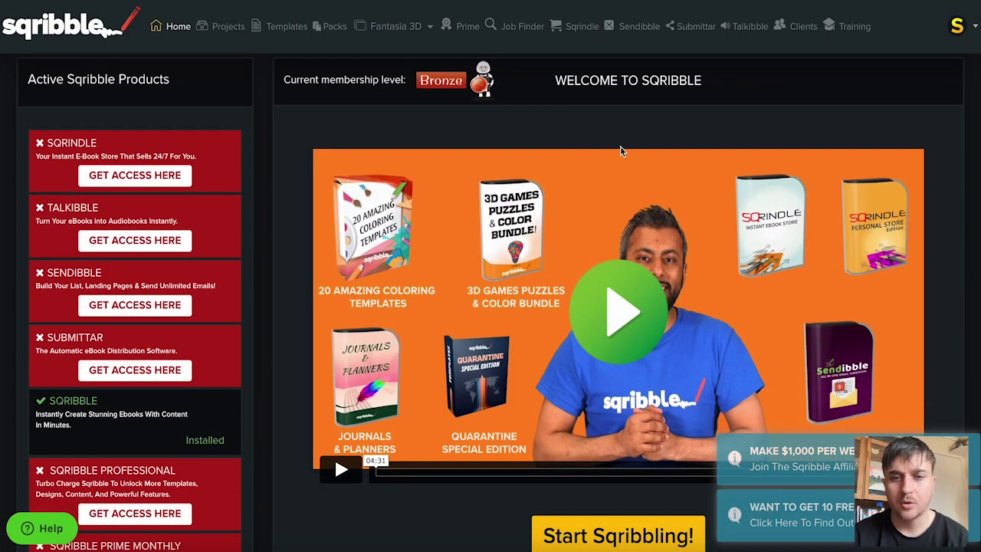
scroll(593, 259, "down", 1)
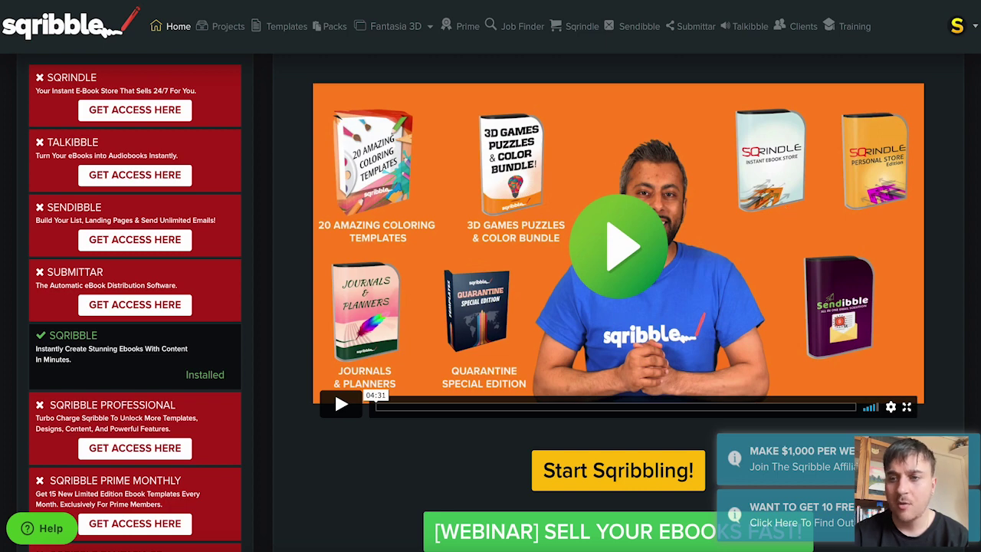
scroll(641, 369, "down", 3)
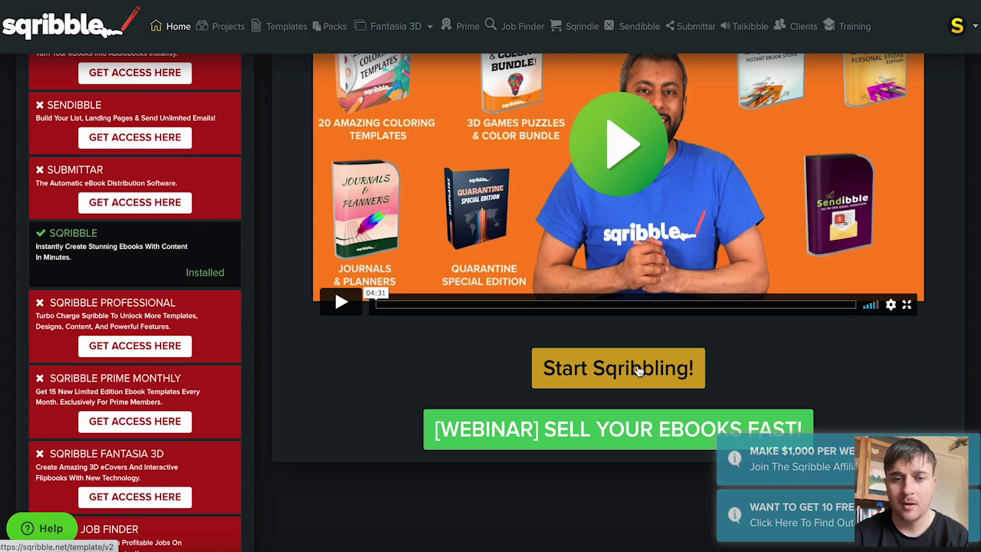
left_click(640, 368)
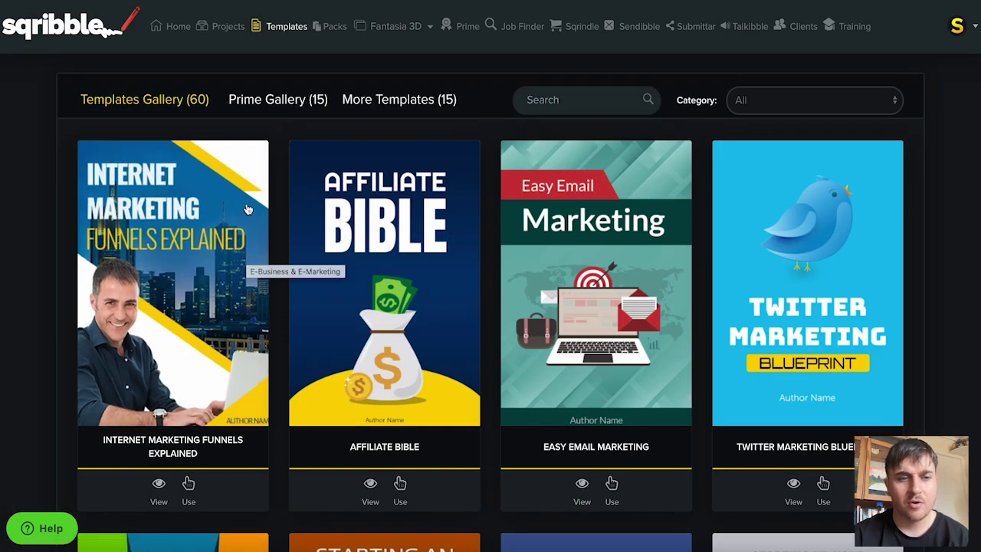
- Browse the template search and category list, then scroll down toward Make Money Online
left_click(549, 98)
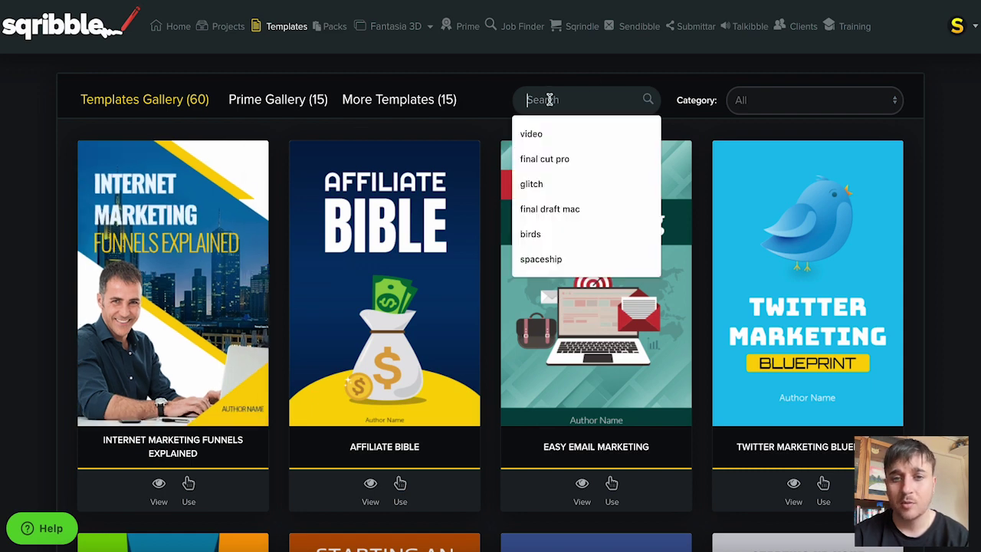
left_click(795, 102)
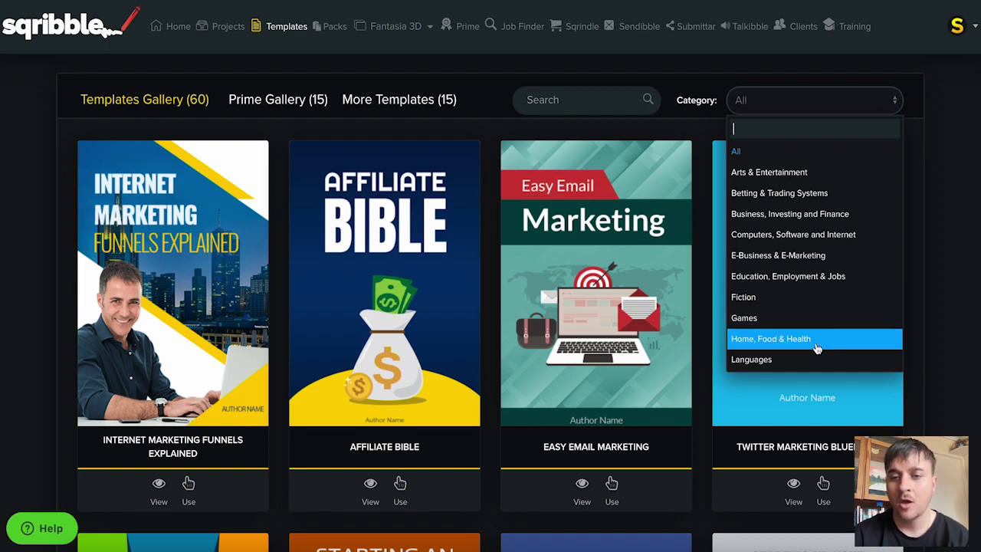
scroll(815, 344, "down", 1)
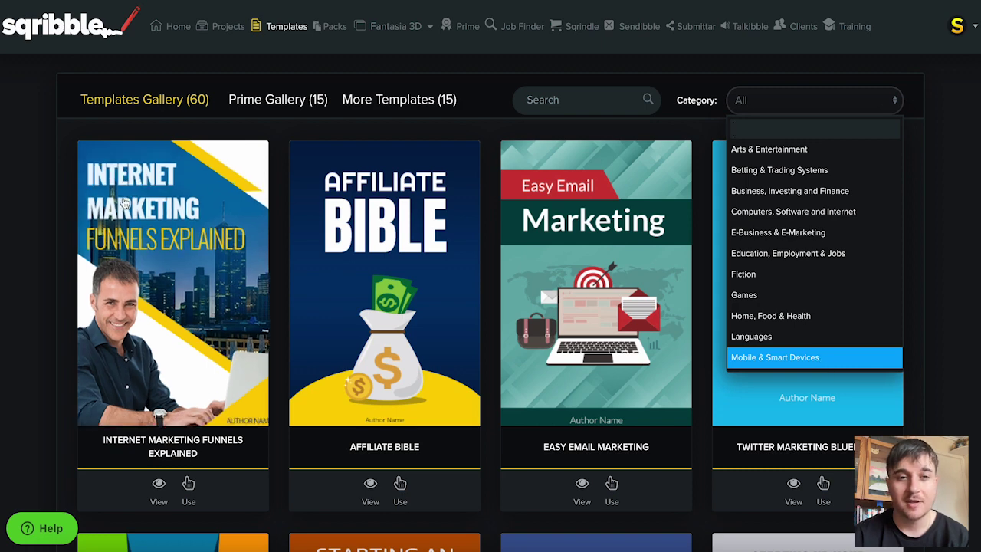
left_click(8, 184)
scroll(947, 110, "down", 5)
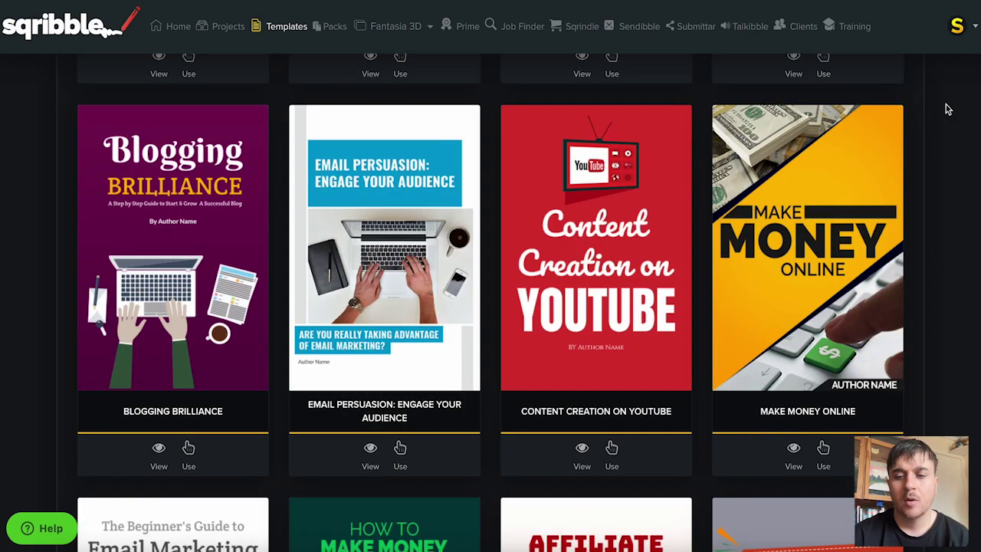
- Create the Make Money Online ebook named 'How to make money from YouTube' in FreeHand Editor 2.0
left_click(824, 452)
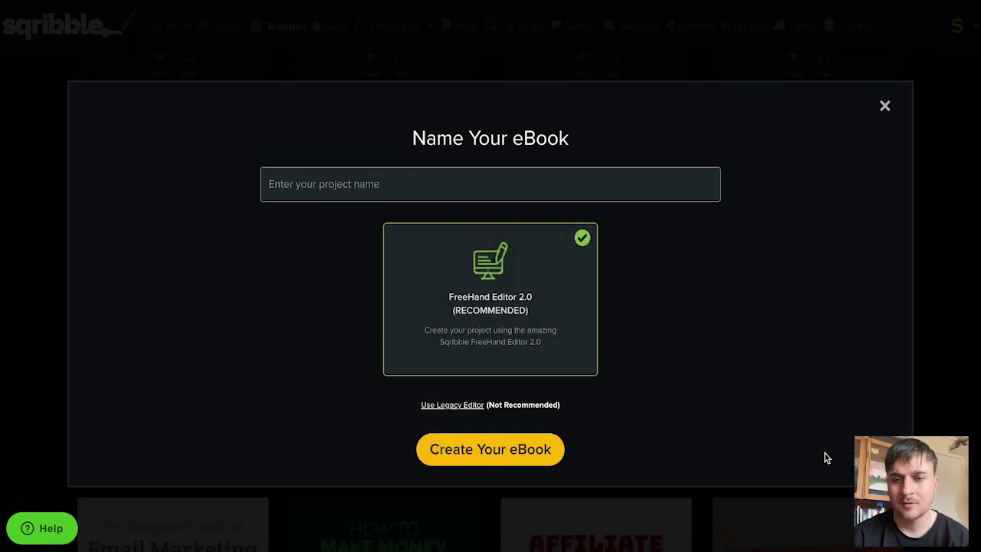
left_click(324, 190)
type("How to make money from YouTube")
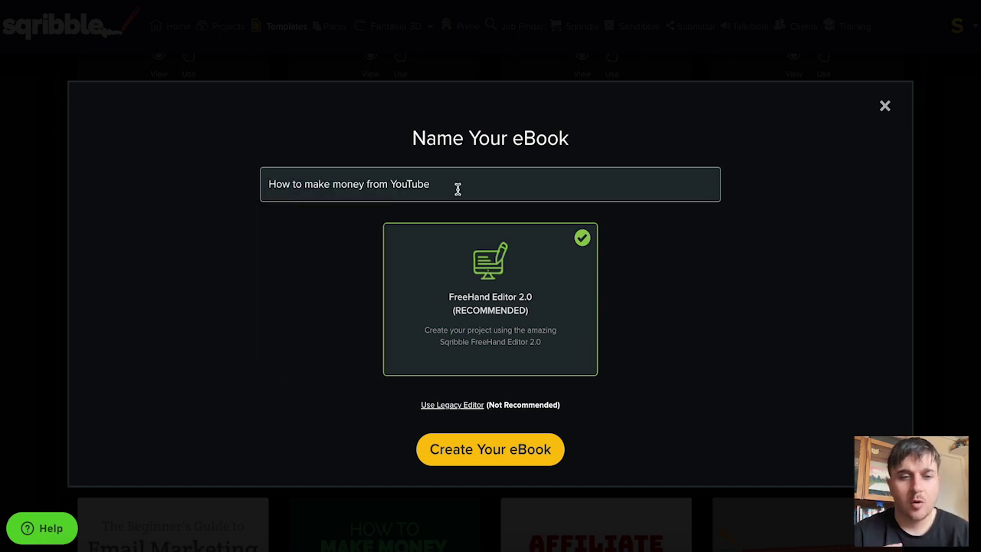
left_click(475, 451)
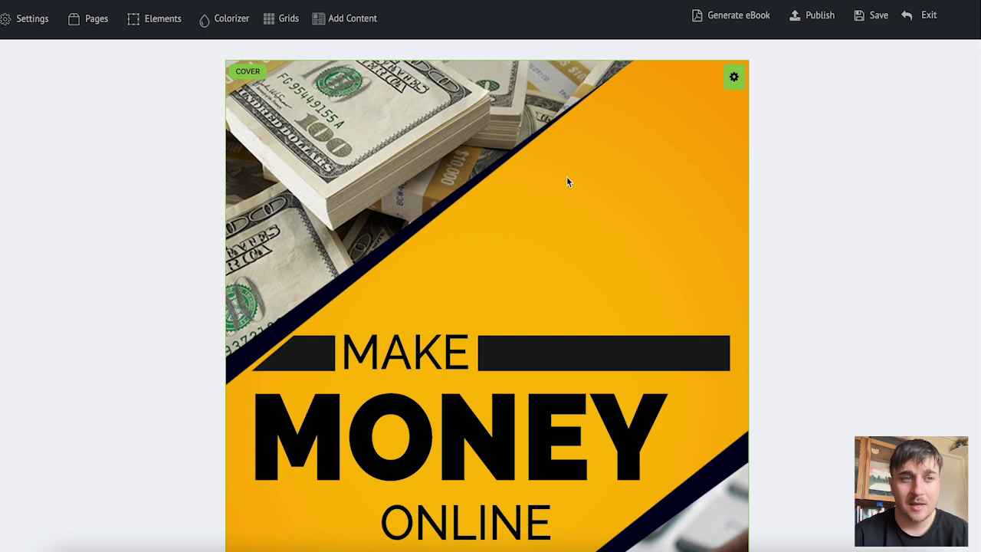
- Review the cover and Table of Contents pages, then return to the cover headline
scroll(866, 127, "down", 1)
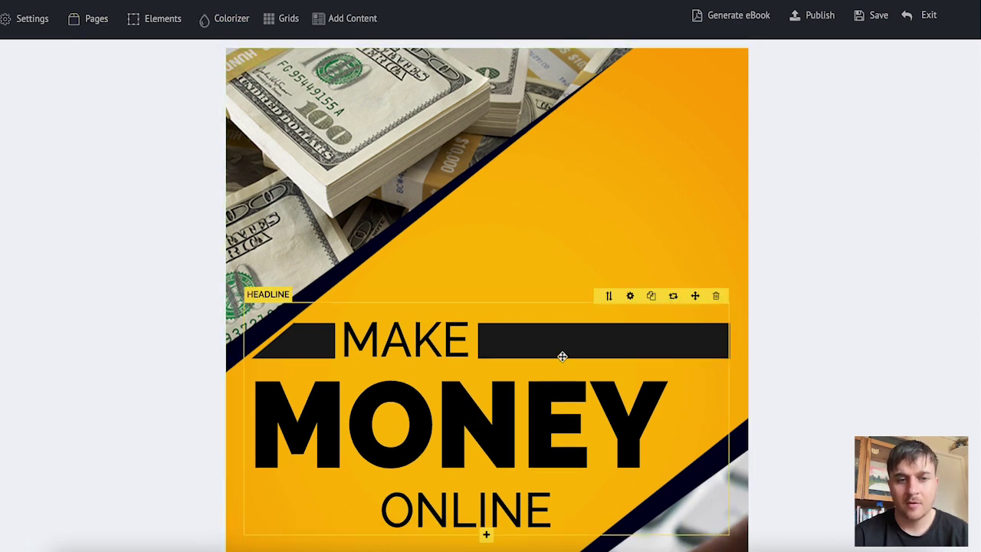
scroll(561, 354, "down", 5)
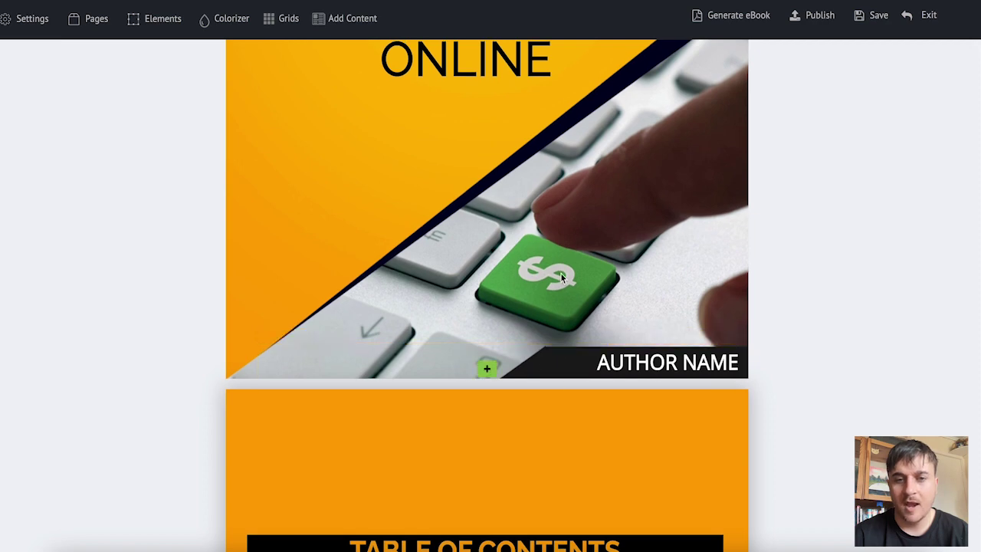
scroll(587, 197, "down", 5)
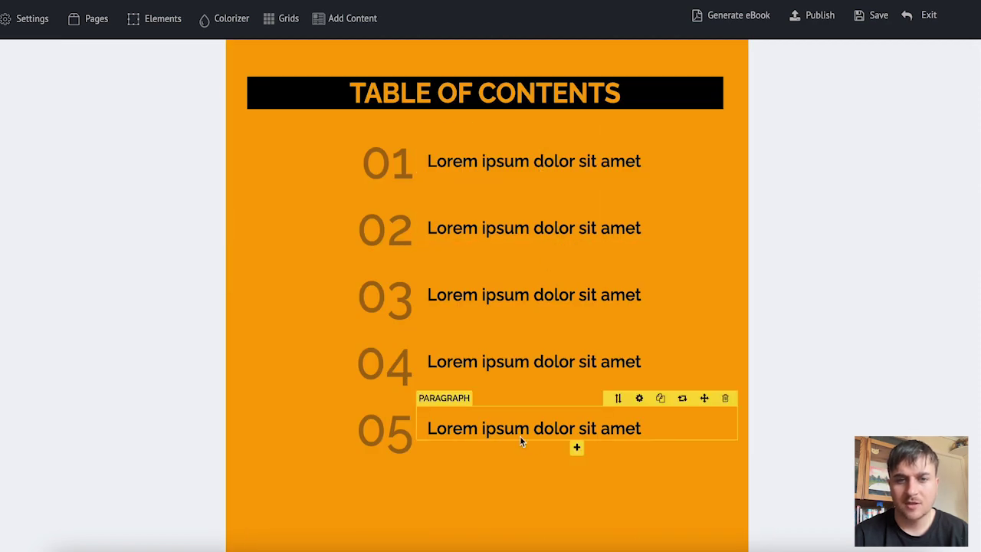
scroll(559, 214, "up", 10)
scroll(560, 215, "up", 2)
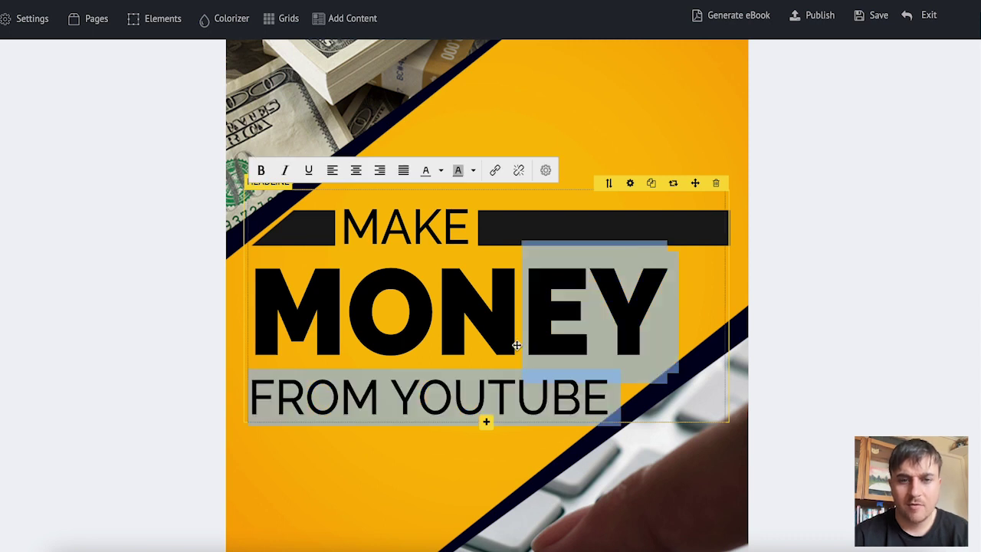
- Keep the cover headline text black and give it a pale yellow background highlight
left_click_drag(512, 344, 259, 215)
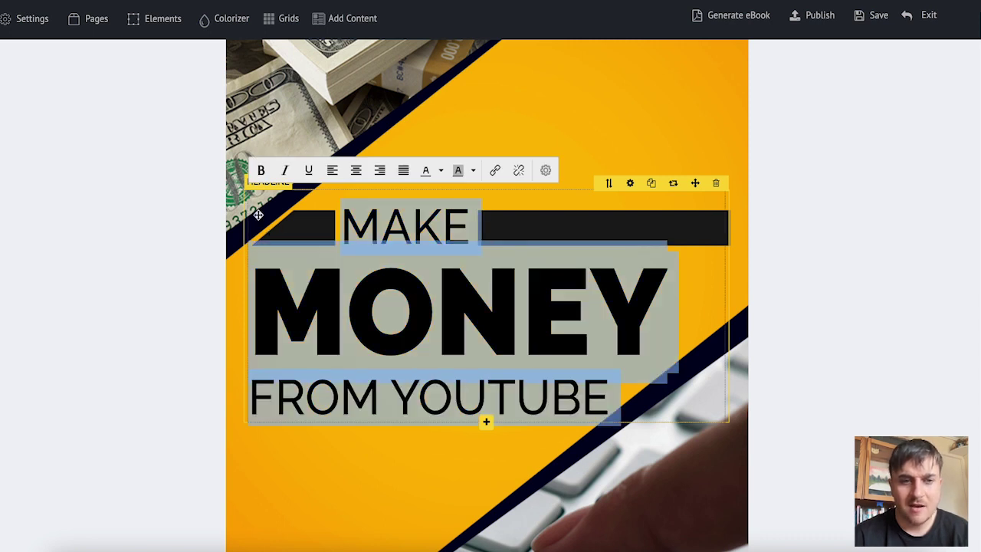
left_click(440, 171)
left_click(490, 211)
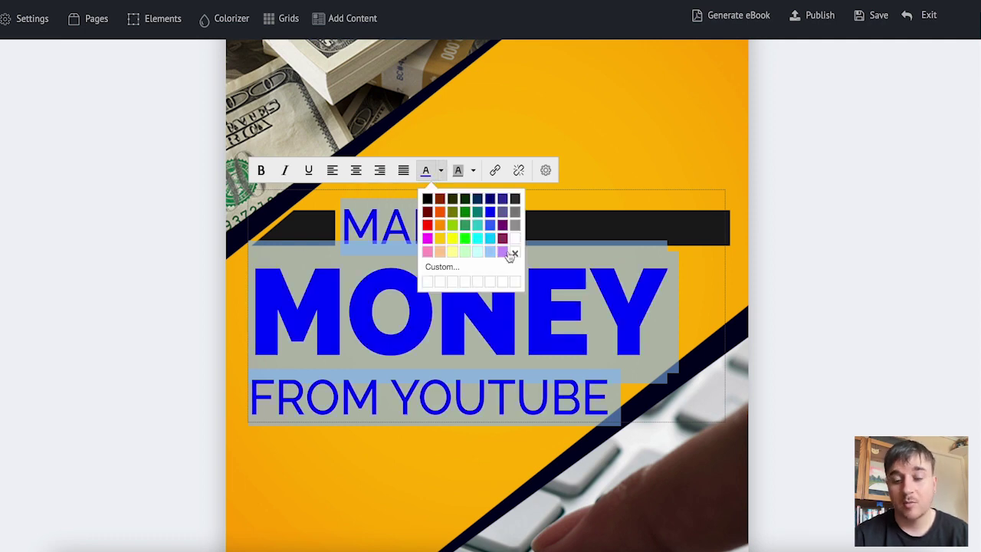
left_click(428, 199)
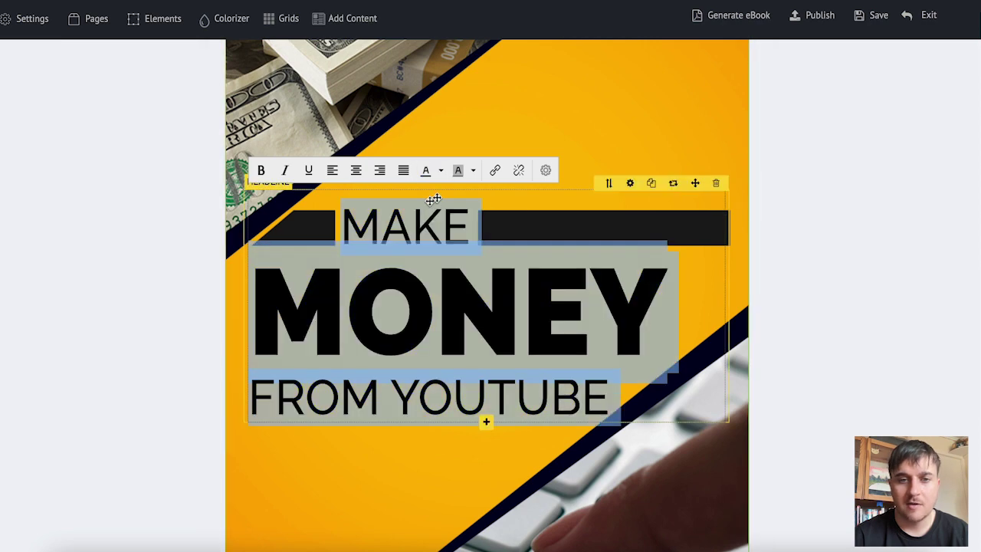
left_click(473, 171)
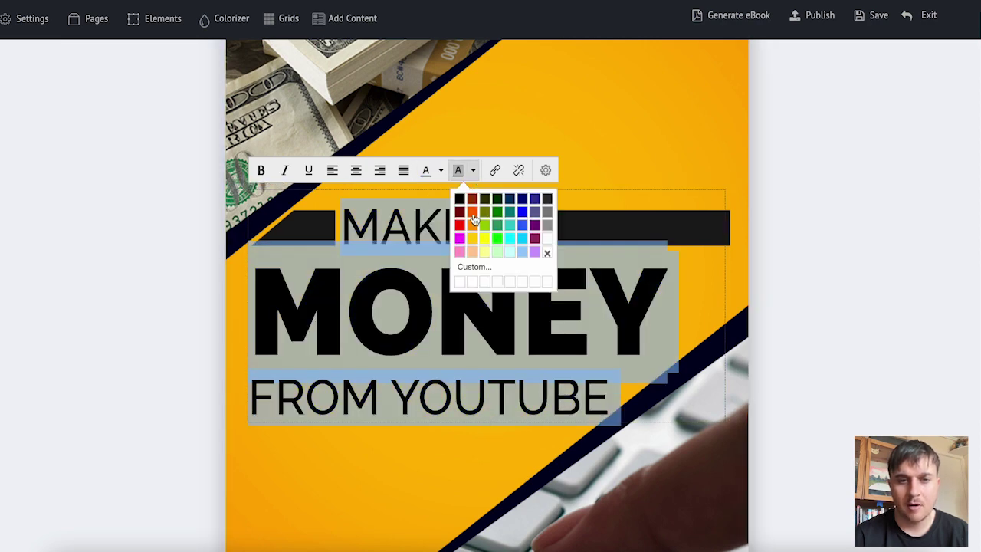
left_click(472, 218)
left_click(472, 171)
left_click(484, 251)
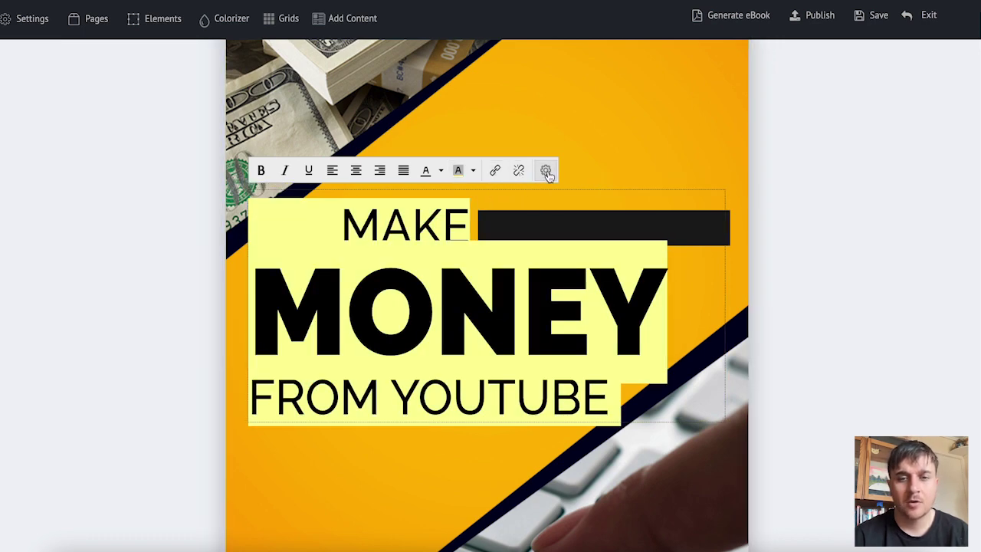
- Reduce the headline's side padding and set its box width to 740 in the element settings
left_click(546, 171)
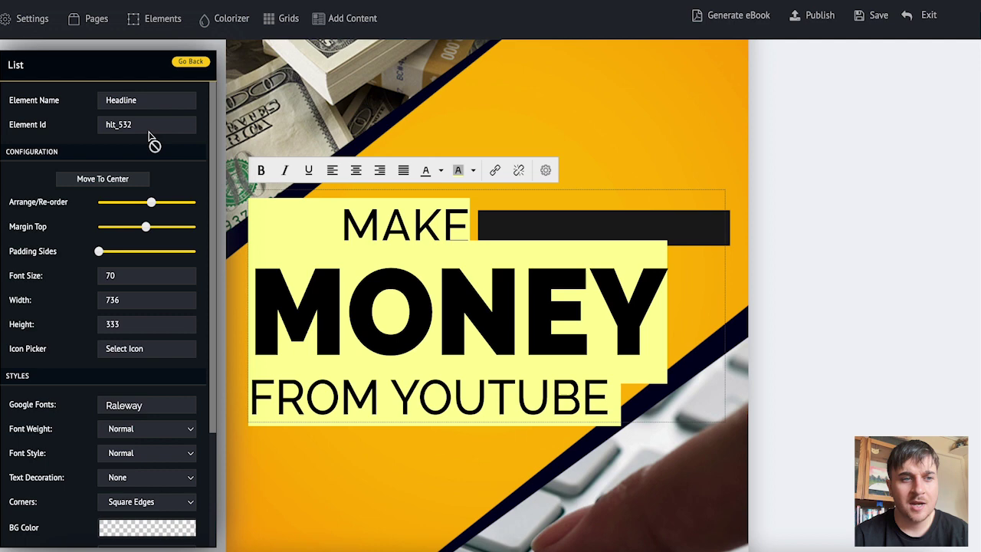
scroll(171, 178, "down", 1)
left_click_drag(151, 170, 147, 197)
mouse_move(99, 220)
left_mouse_down()
mouse_move(132, 225)
mouse_move(107, 229)
left_mouse_up()
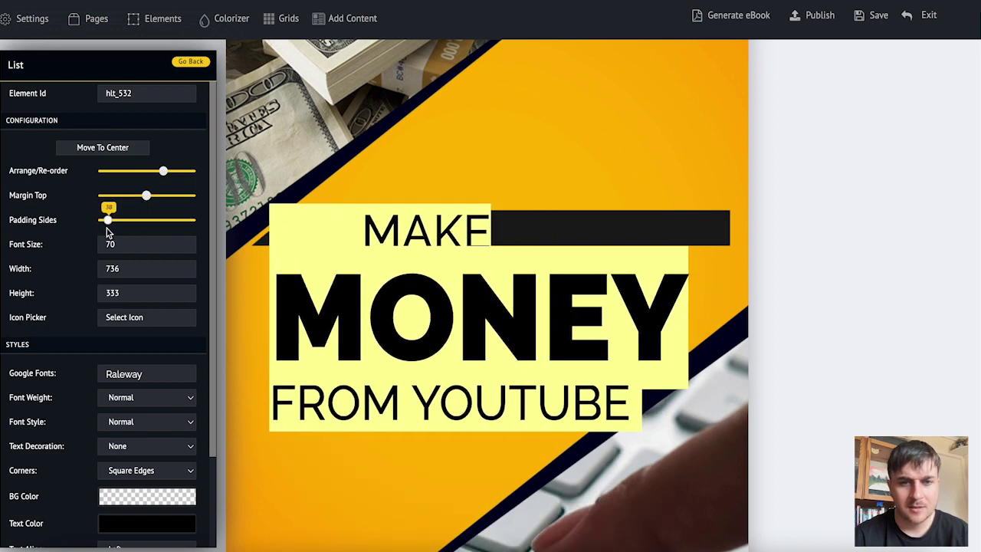
left_click(183, 248)
scroll(184, 248, "up", 12)
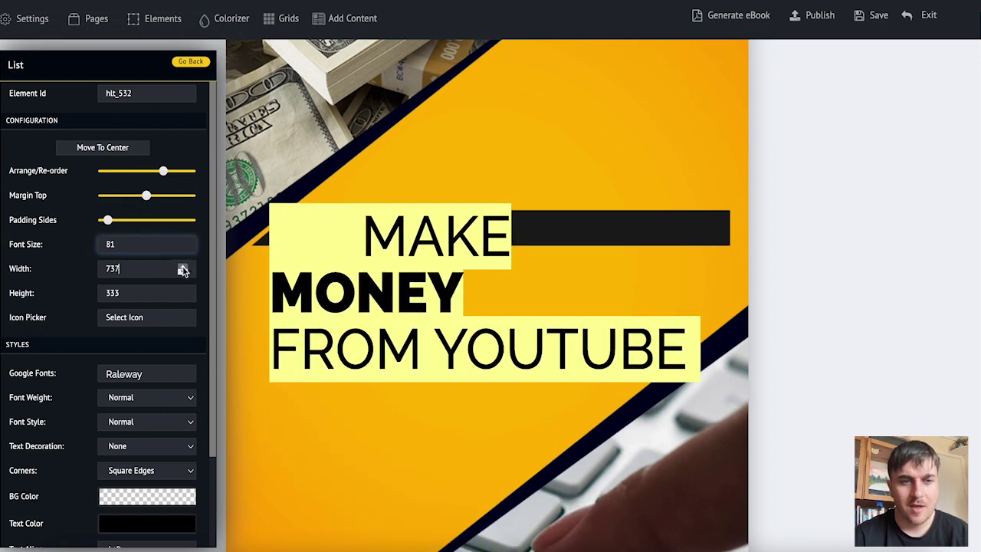
left_click(182, 265)
left_click(183, 291)
- Set the headline font to ABeeZee Normal at size 81, uppercase
scroll(184, 293, "down", 5)
scroll(59, 300, "down", 1)
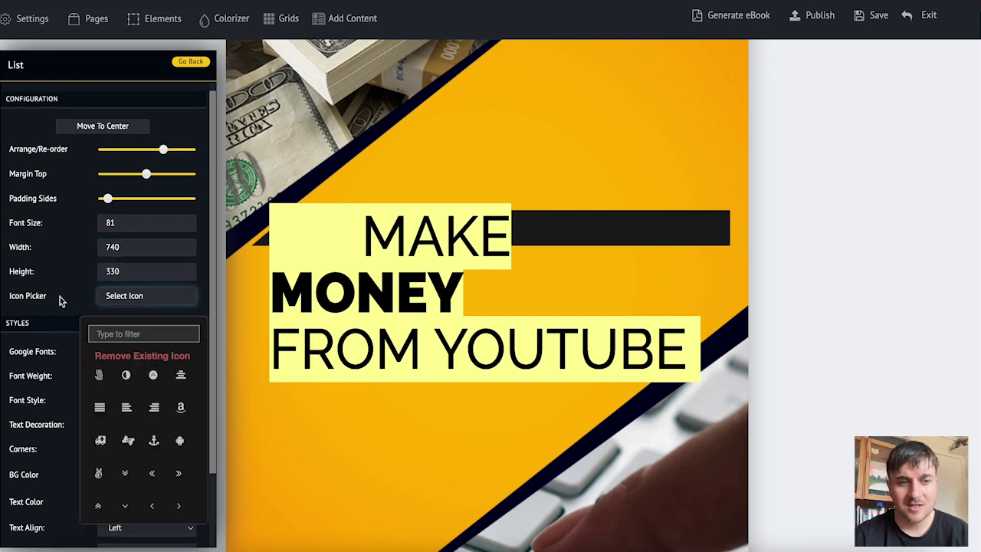
scroll(72, 300, "down", 3)
left_click(140, 263)
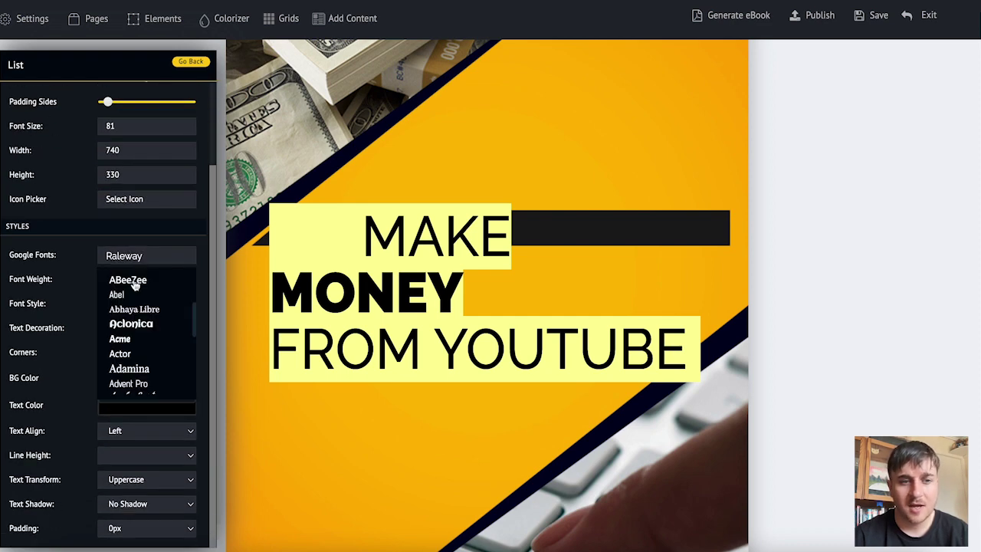
left_click(131, 280)
left_click(130, 280)
left_click(135, 305)
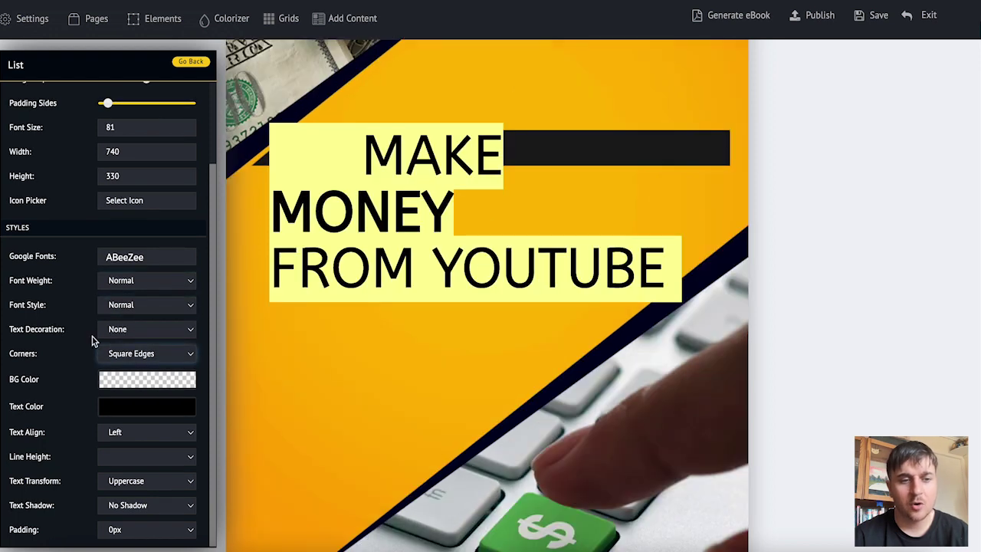
left_click(101, 349)
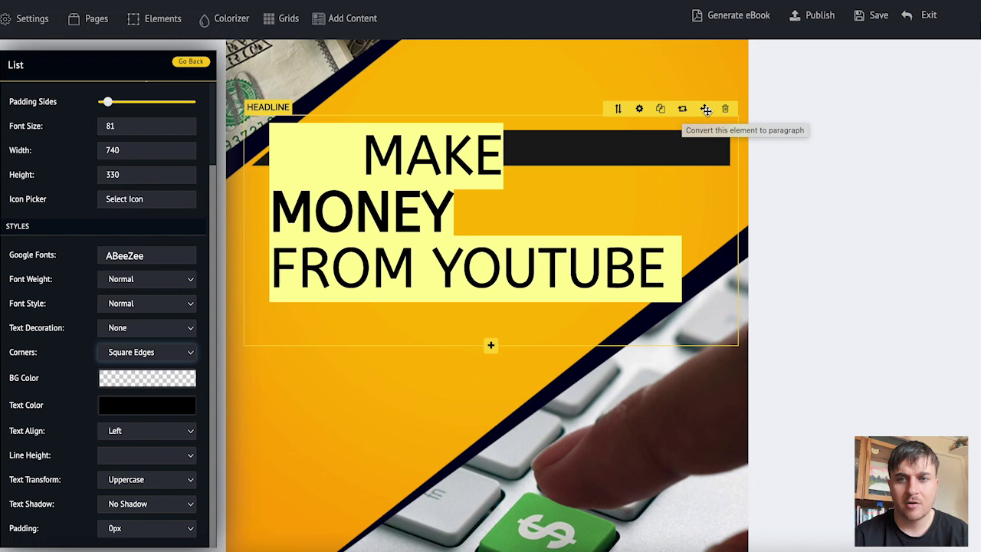
- Nudge the cover headline slightly lower, then scroll past AUTHOR NAME to the next page
left_click_drag(704, 110, 704, 117)
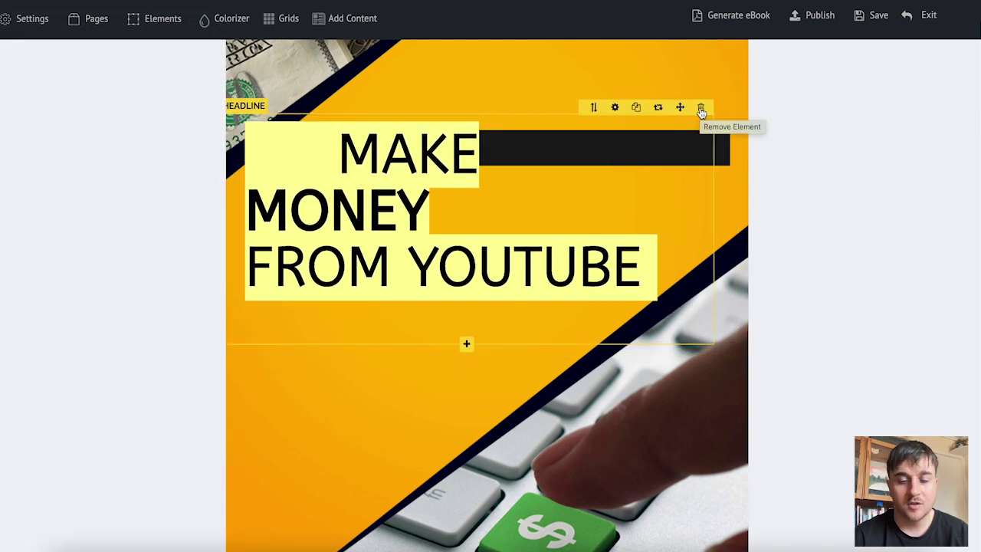
scroll(824, 164, "down", 3)
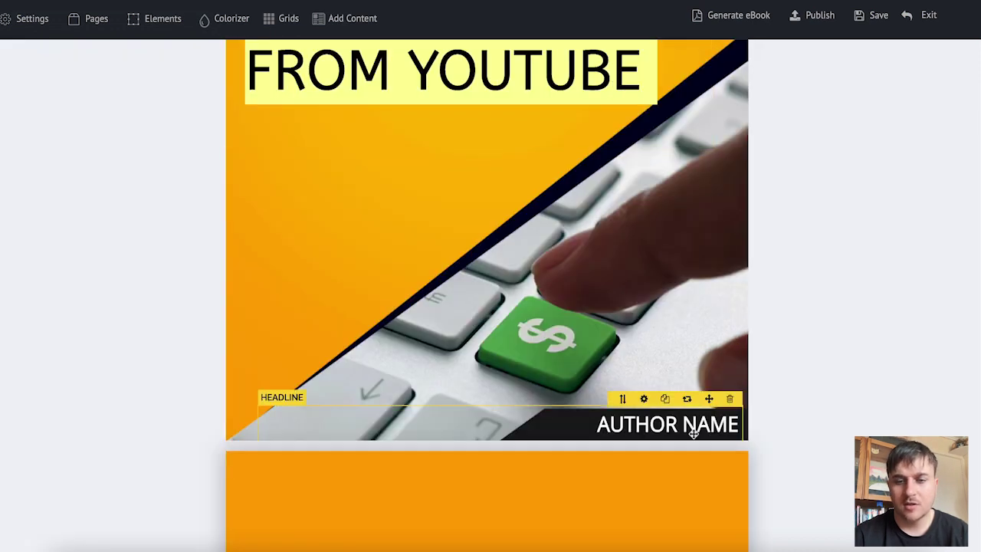
left_click(666, 418)
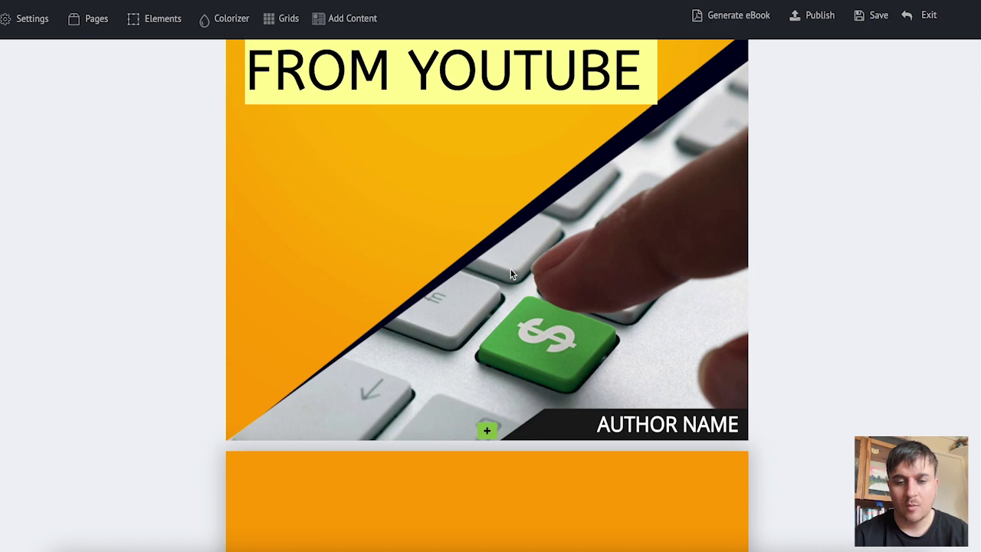
scroll(456, 239, "down", 4)
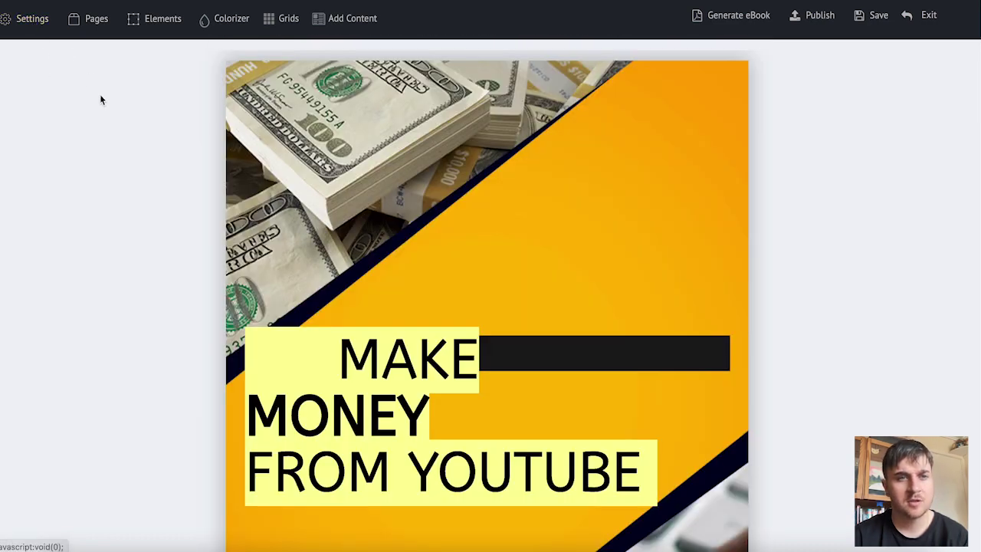
- Keep headers shown with page numbers on the right, generate a table of contents, and enable Dark Theme
left_click(43, 26)
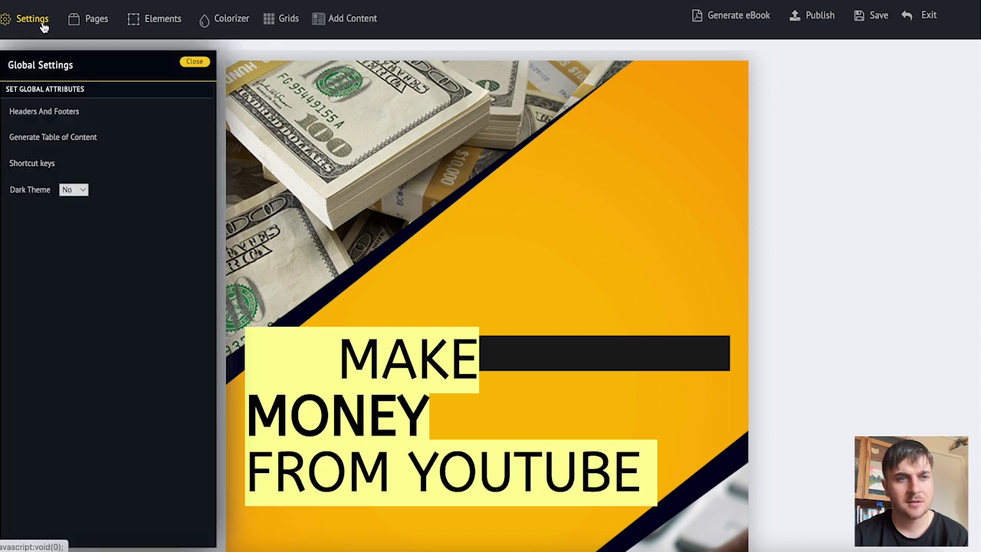
left_click(63, 114)
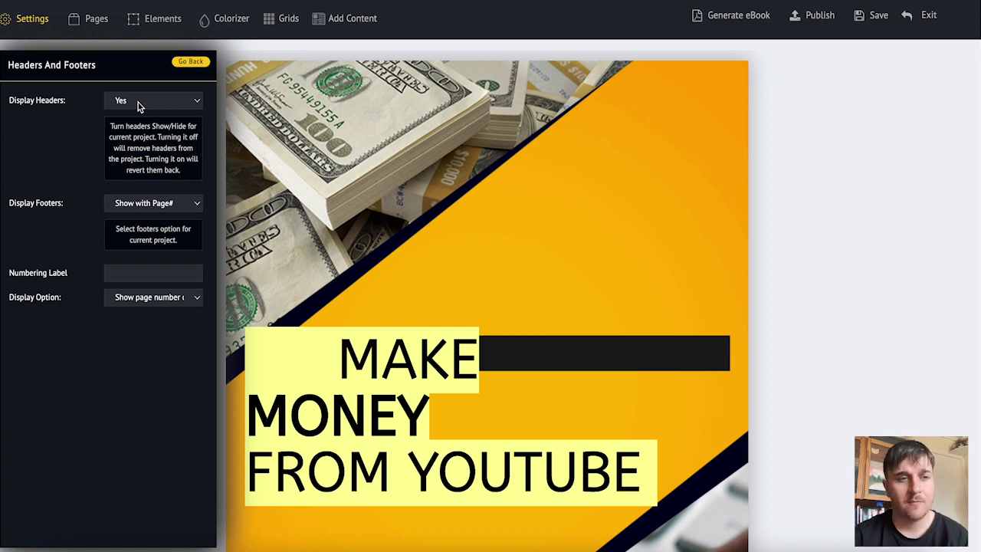
left_click(138, 103)
left_click(138, 102)
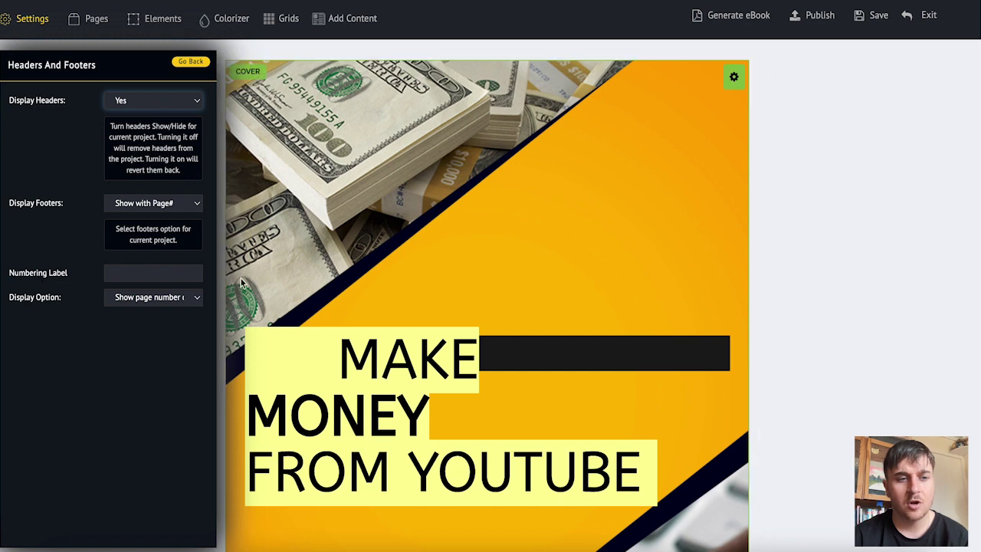
left_click(176, 300)
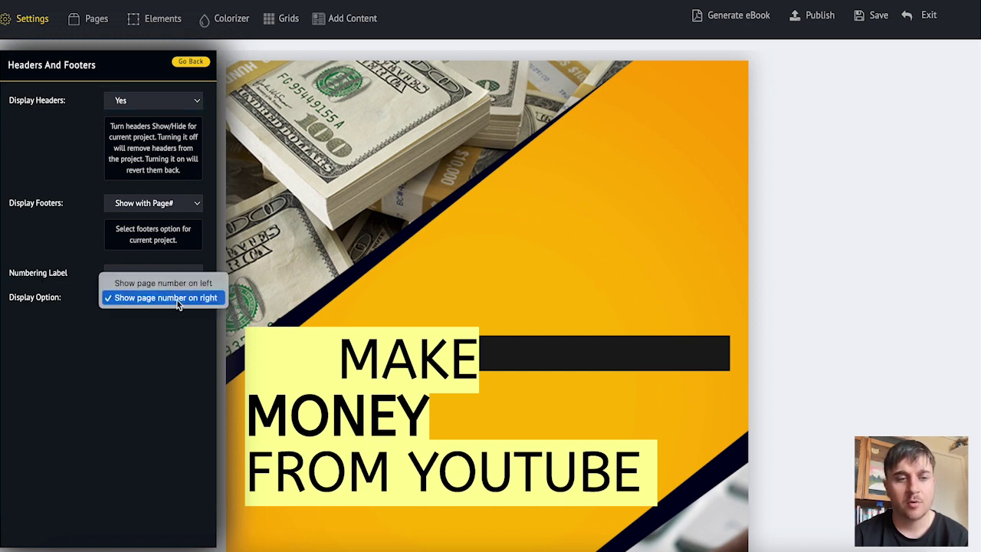
left_click(191, 61)
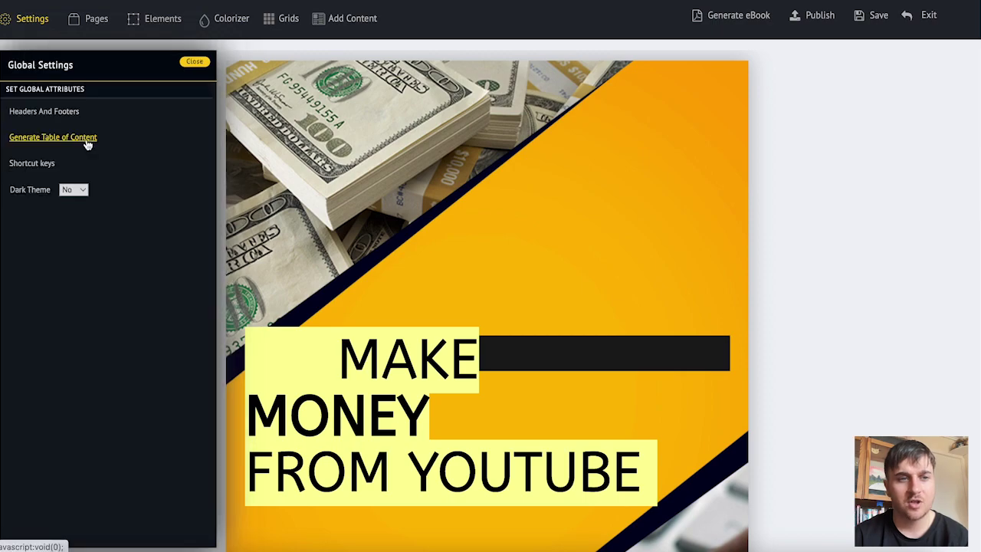
left_click(87, 141)
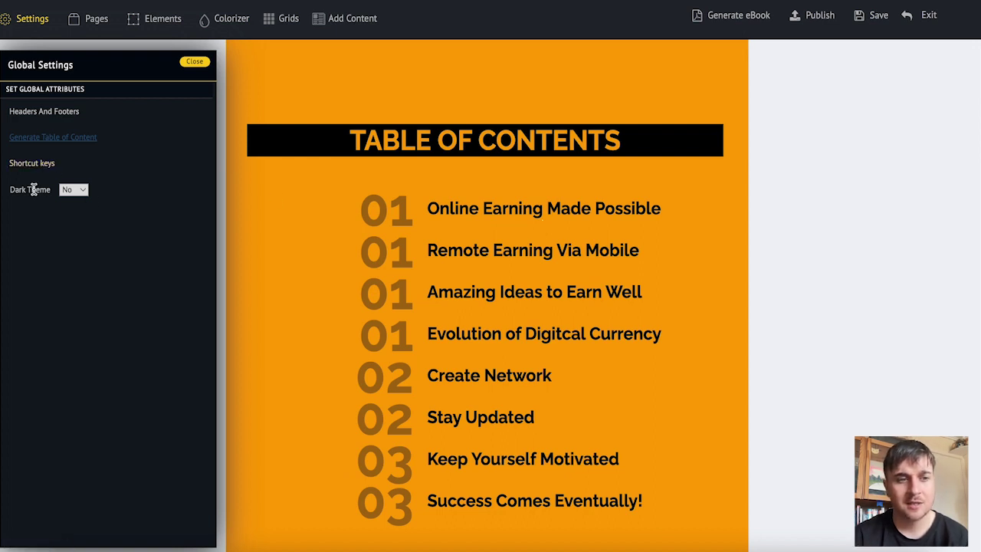
left_click(74, 190)
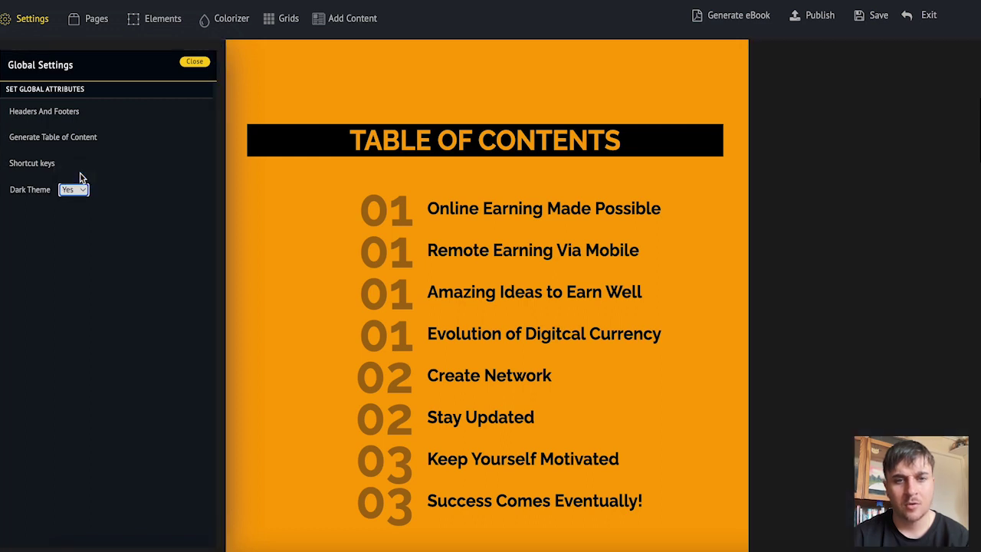
- Preview Pages 1–3 and the Thank You page, check Page 1's settings, then return to the cover
left_click(31, 20)
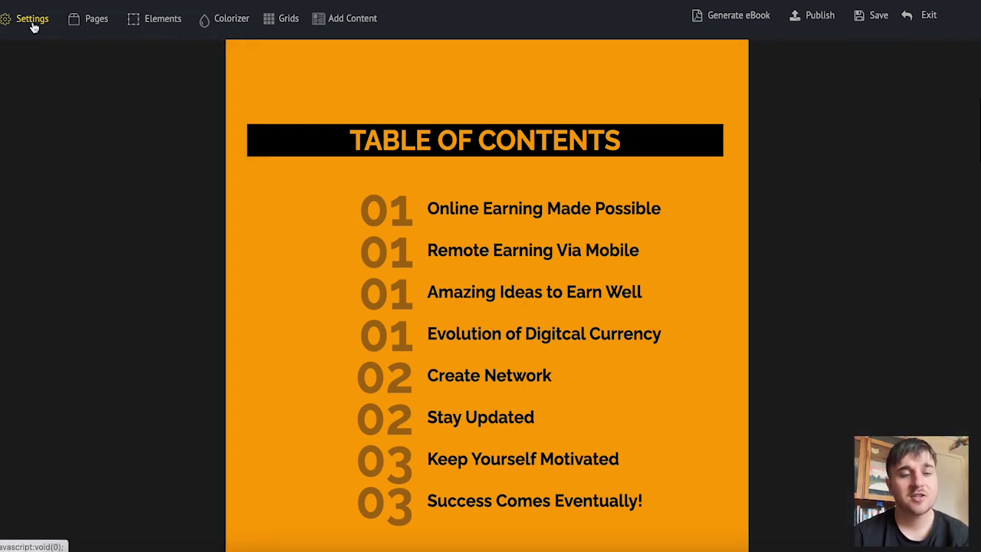
left_click(93, 20)
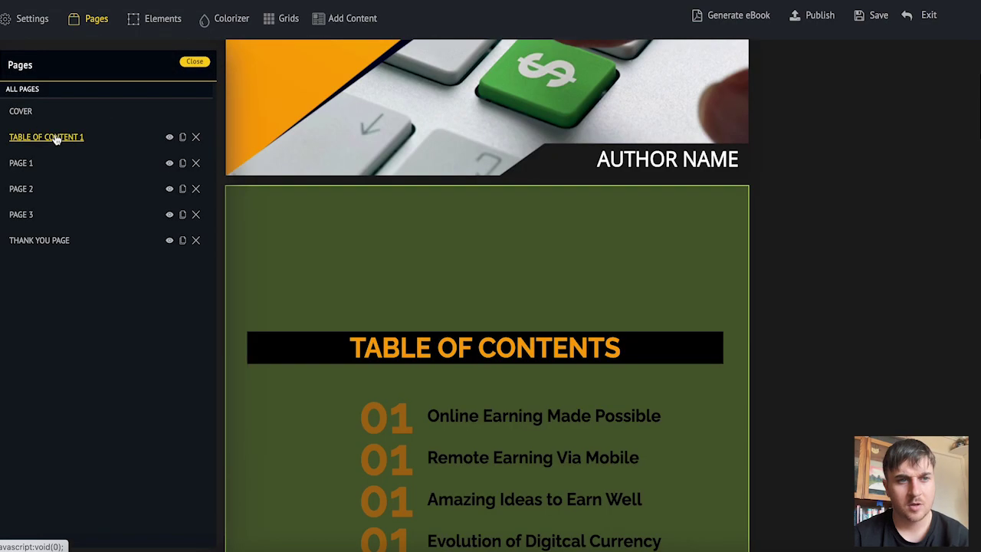
left_click(30, 165)
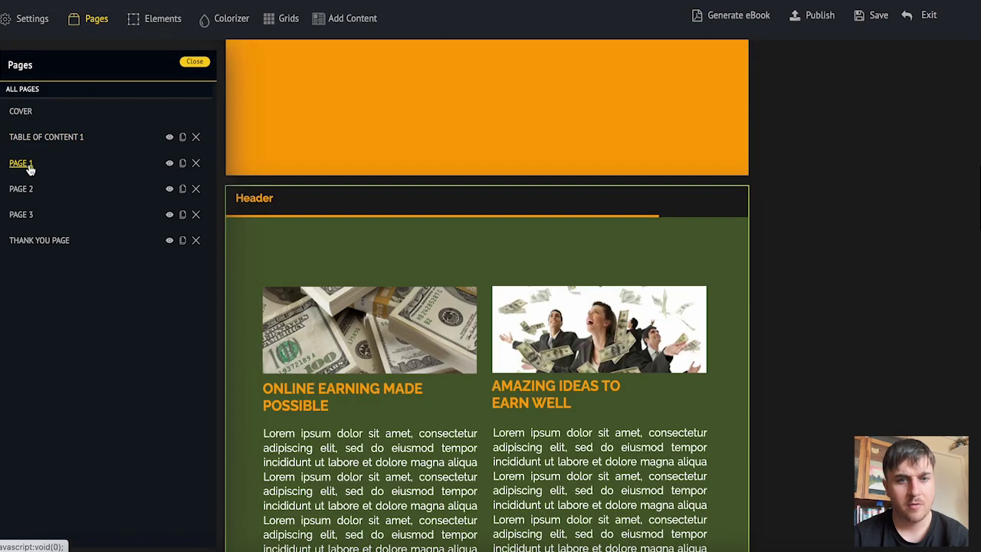
left_click(23, 189)
left_click(22, 214)
left_click(26, 240)
left_click(23, 217)
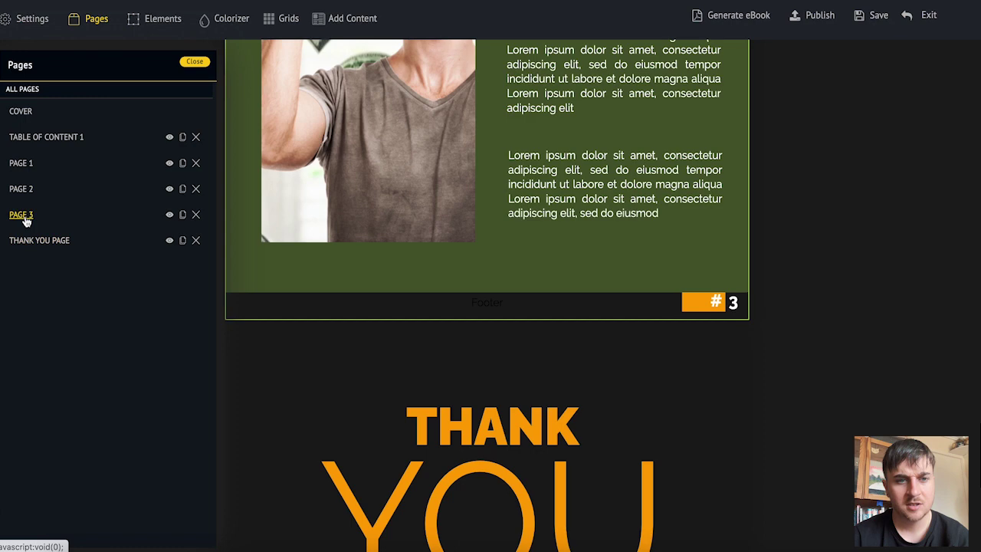
left_click(22, 164)
left_click(22, 165)
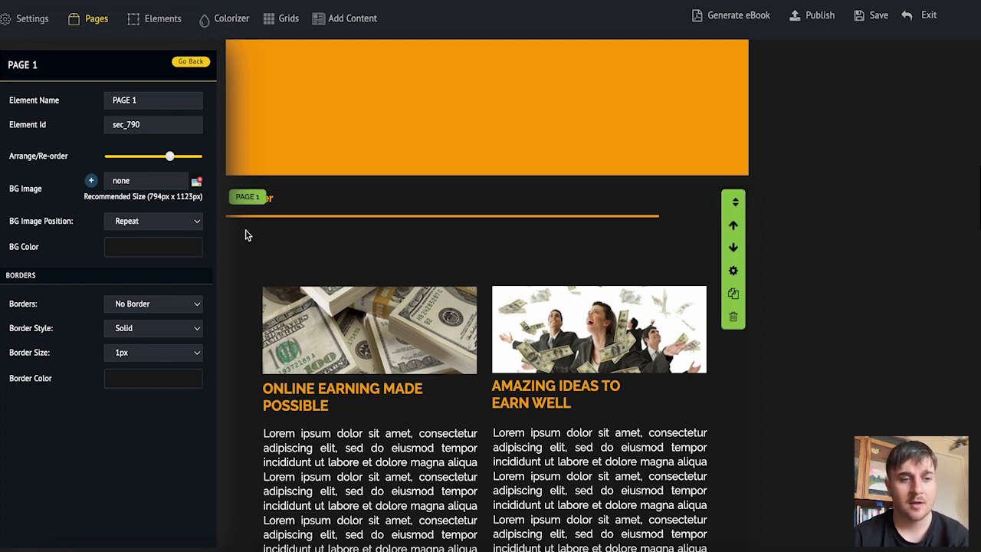
left_click(191, 61)
left_click(170, 216)
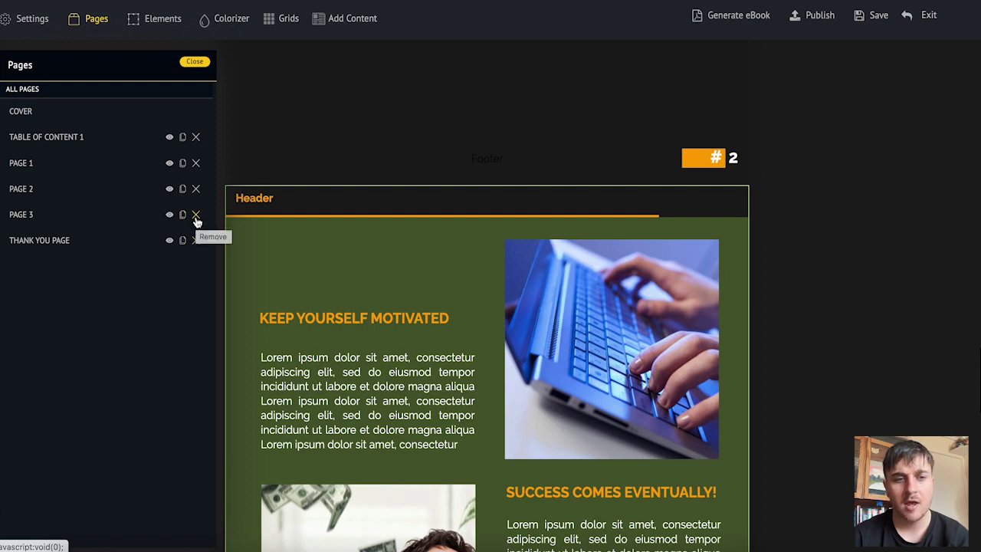
left_click(195, 62)
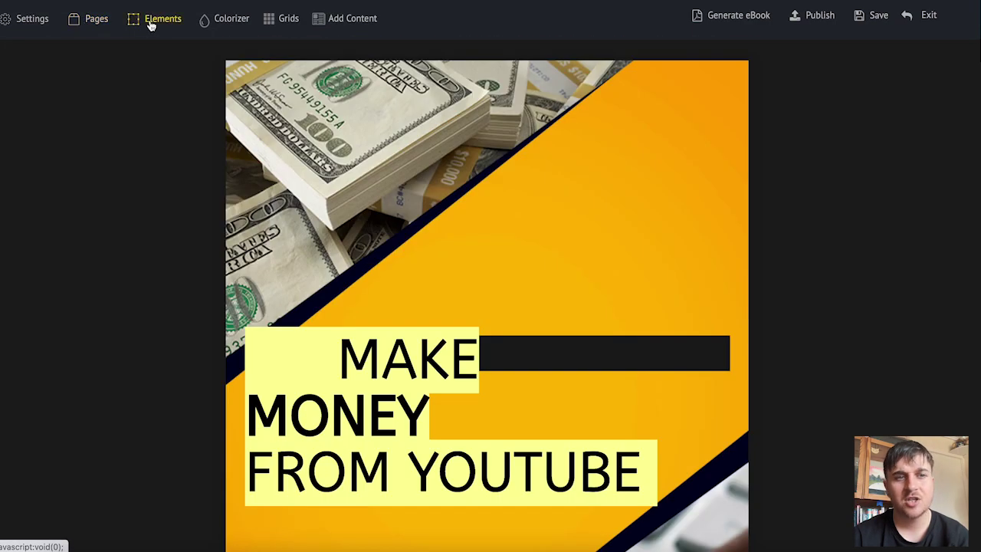
- Jump through the Elements list: AUTHOR NAME headline, contents entries, Stay Updated, and Page 1's paragraph and image
left_click(157, 22)
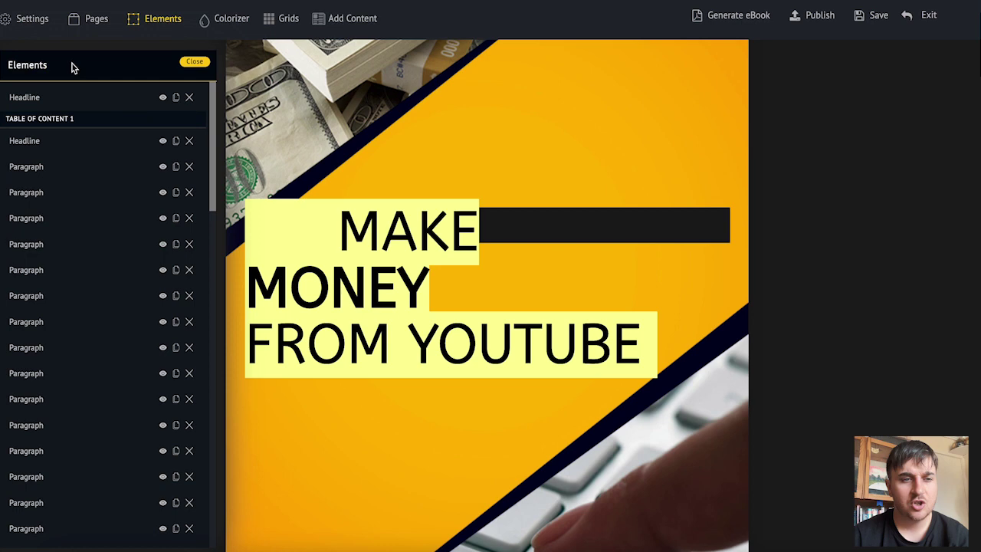
left_click(49, 98)
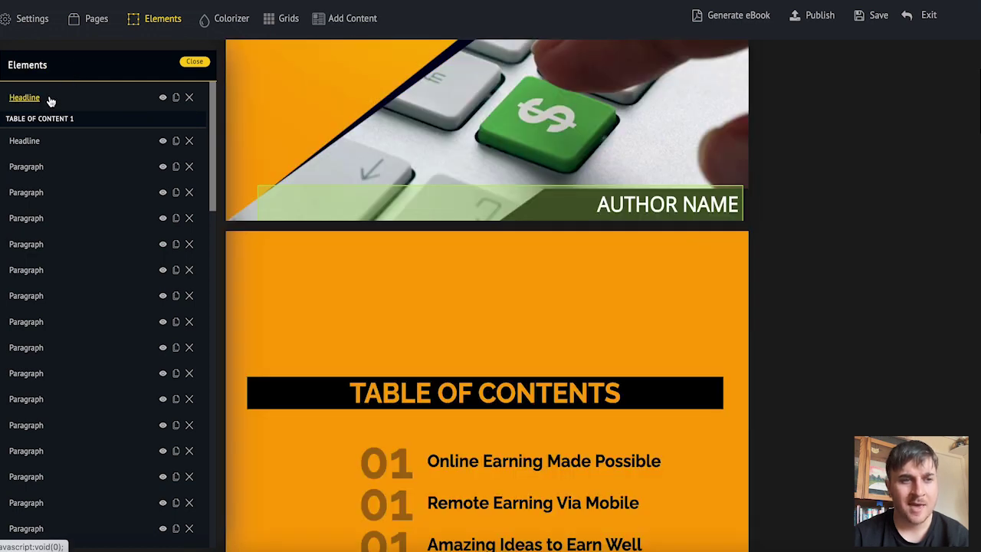
left_click(34, 145)
left_click(33, 245)
left_click(35, 298)
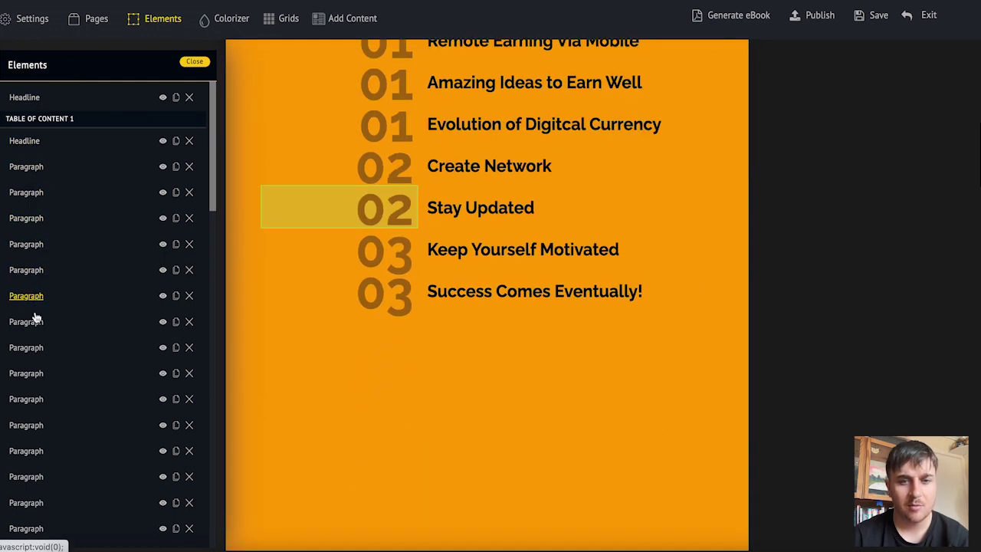
left_click(34, 449)
scroll(33, 449, "down", 2)
scroll(33, 449, "down", 5)
left_click(35, 451)
left_click(131, 224)
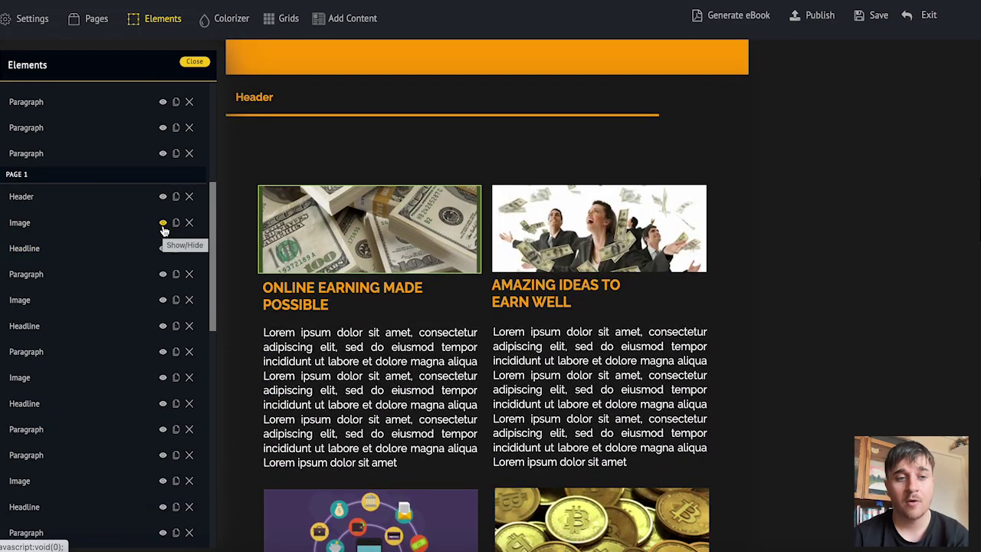
scroll(368, 376, "down", 1)
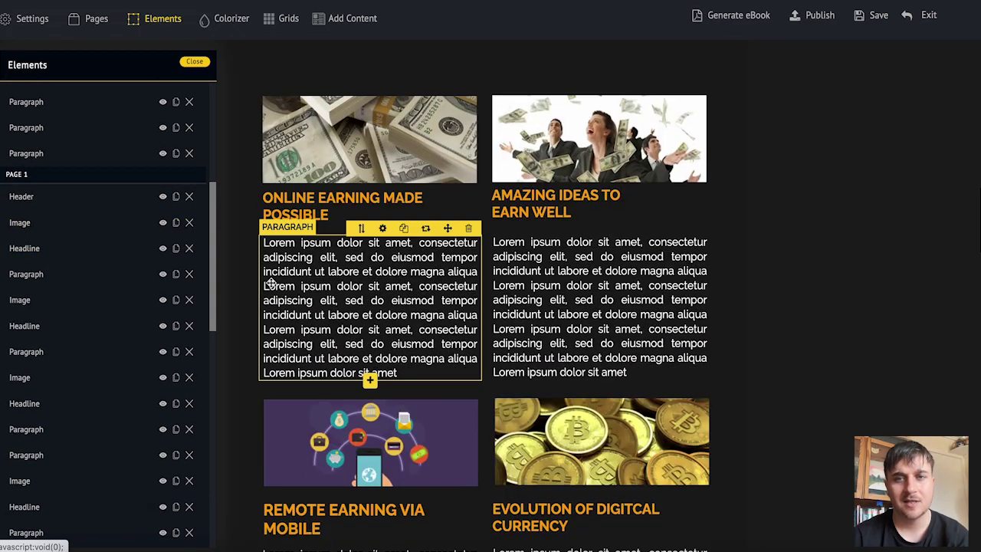
scroll(263, 78, "up", 5)
- Try the Crossfit colour scheme from the Colorizer presets
left_click(238, 25)
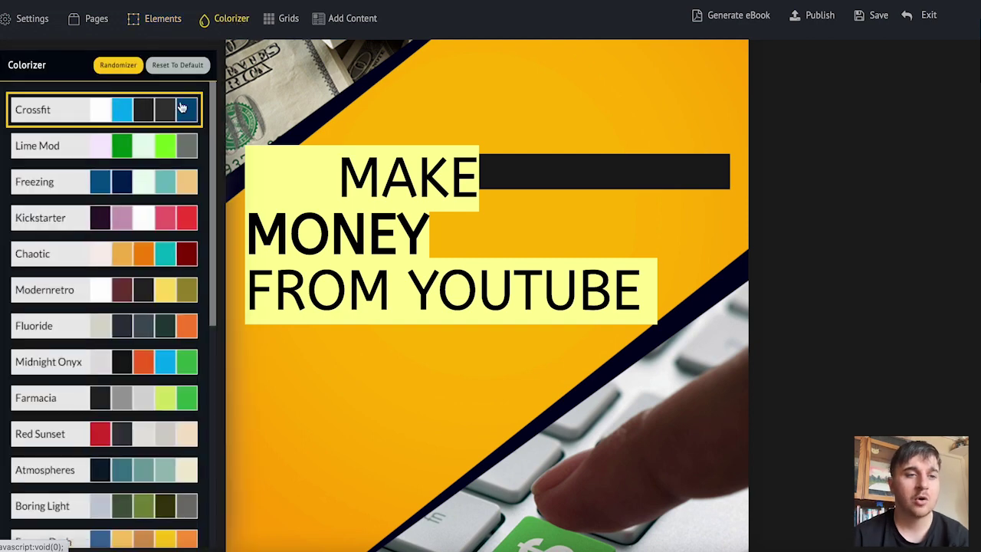
left_click(145, 146)
scroll(419, 157, "up", 4)
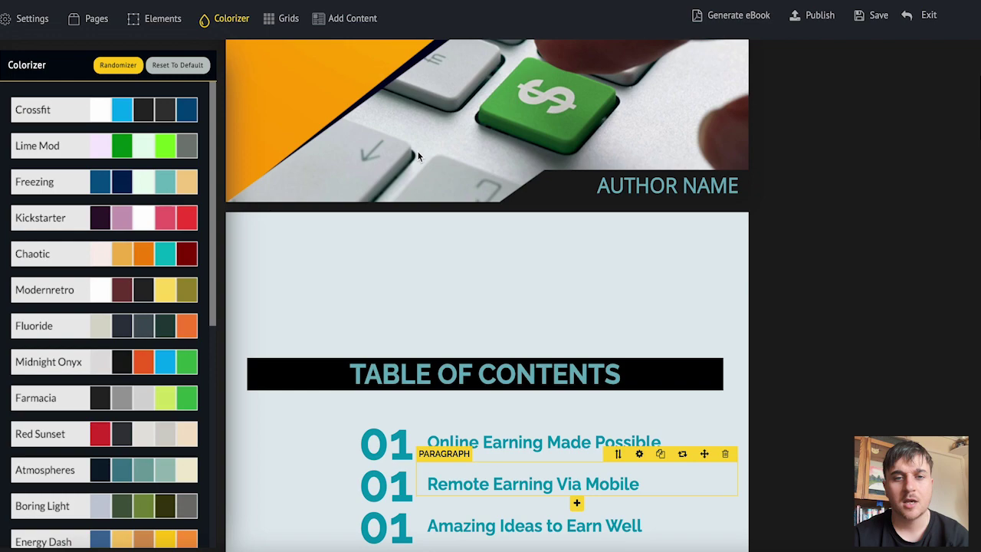
scroll(418, 154, "up", 3)
scroll(430, 261, "up", 5)
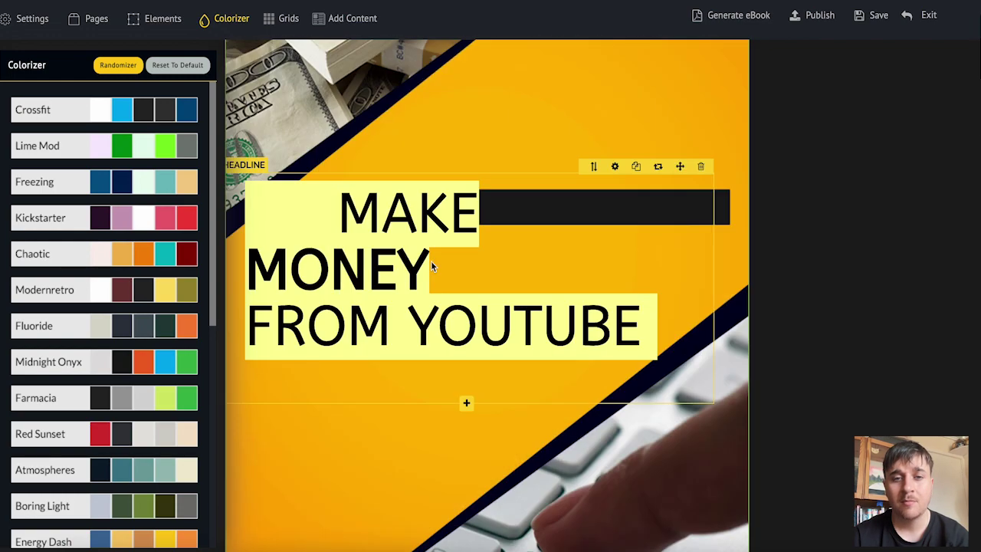
scroll(414, 322, "down", 10)
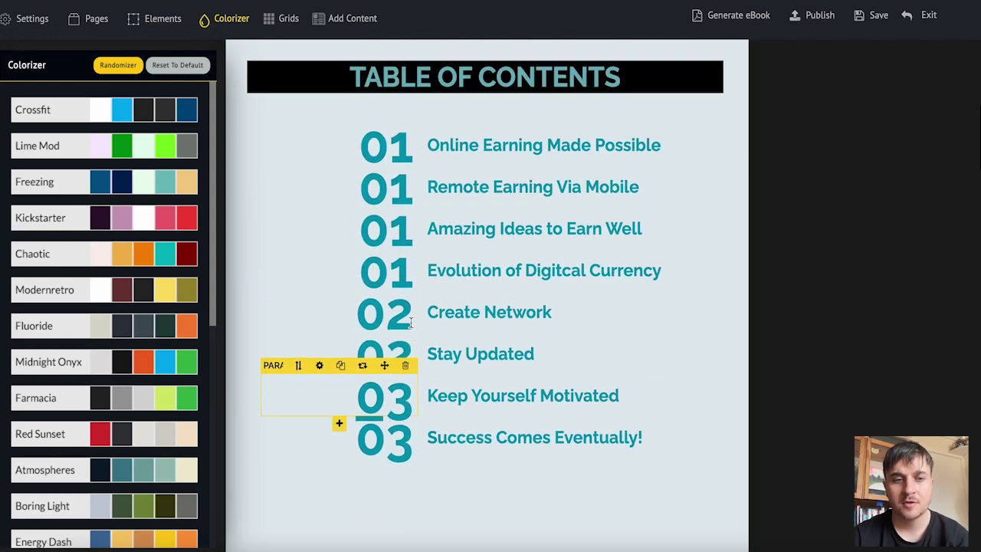
- Preview Kickstarter, then apply Red Sunset and scroll to check the red pages
left_click(129, 228)
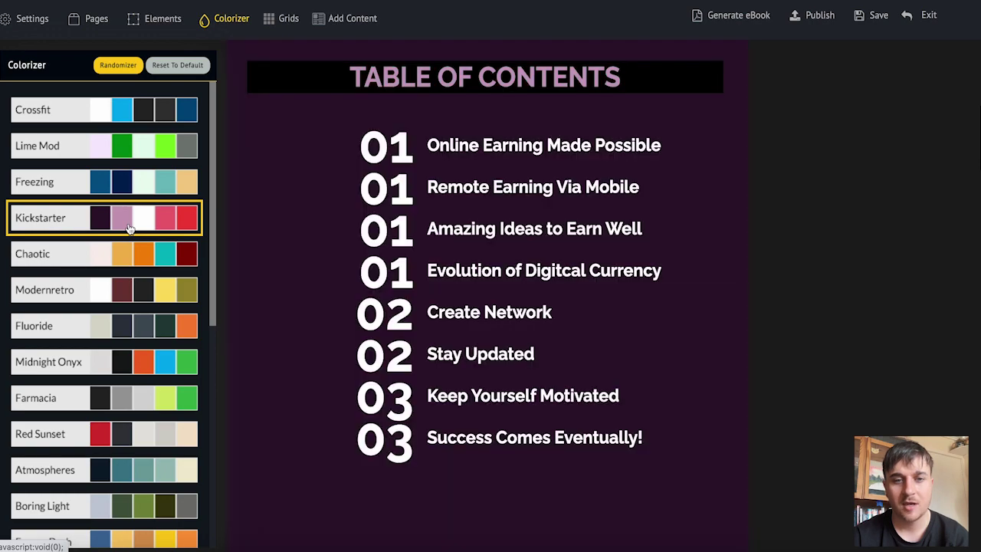
left_click(135, 435)
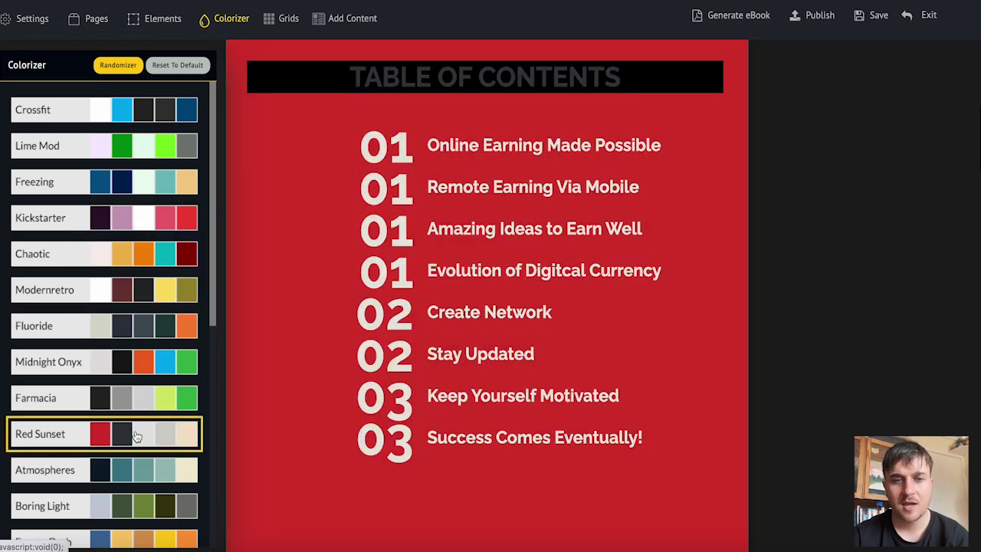
scroll(690, 315, "down", 10)
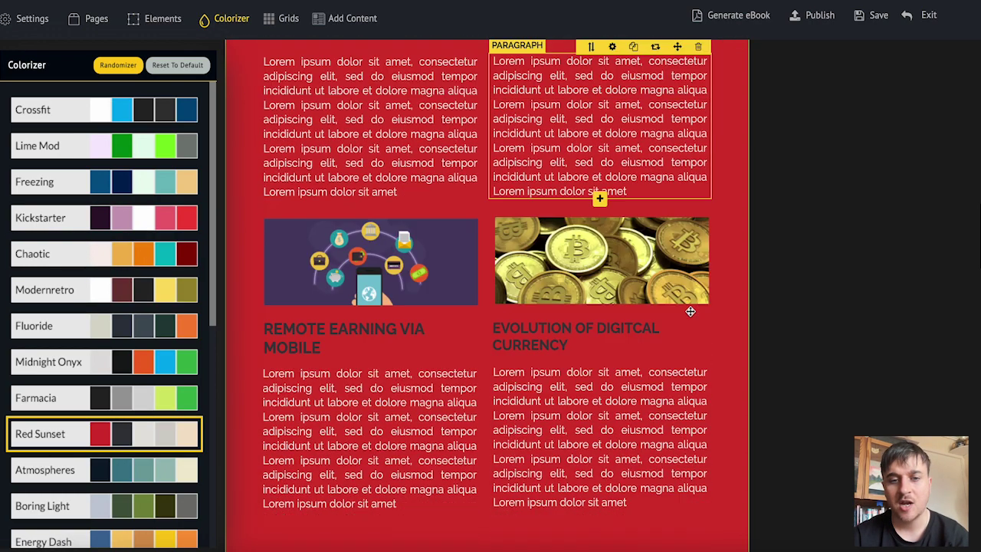
scroll(690, 314, "down", 5)
scroll(690, 314, "up", 15)
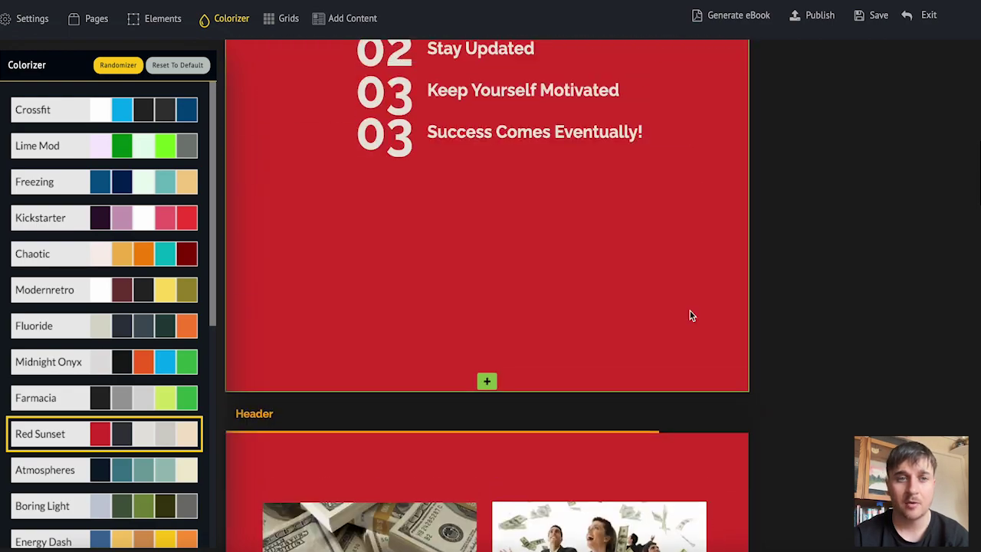
left_click(219, 23)
left_click(283, 21)
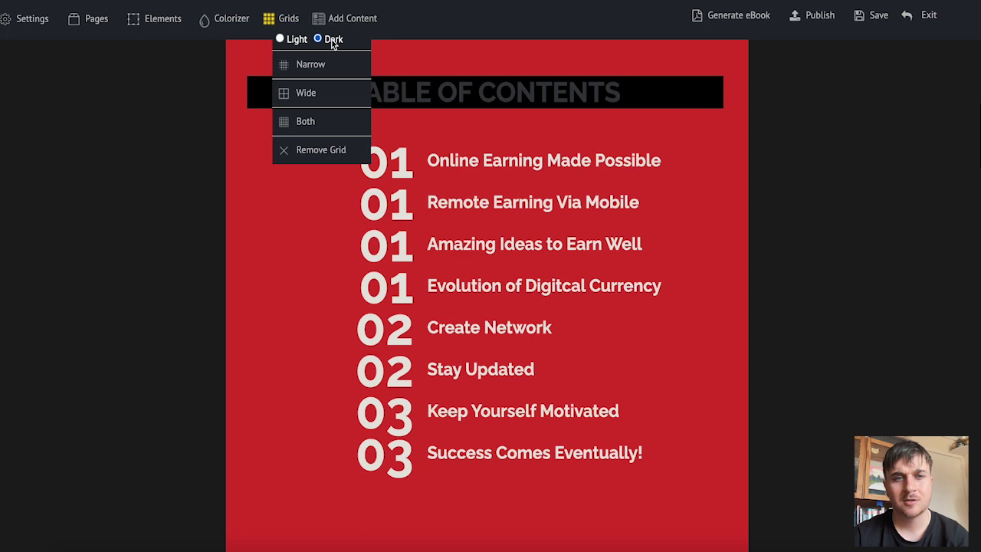
- Cycle the page overlay through Narrow, Wide and Both grids, then remove the grid
left_click(312, 66)
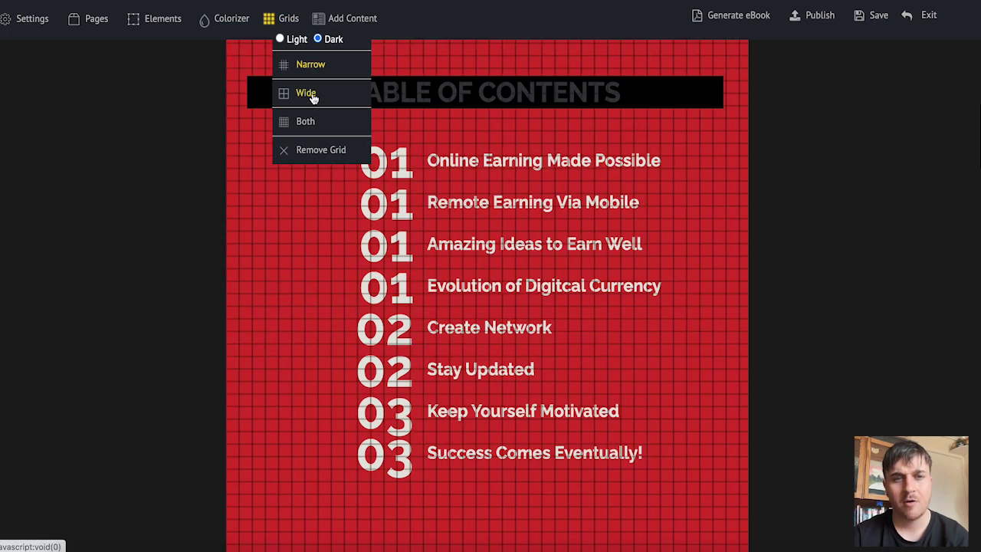
left_click(312, 96)
left_click(314, 123)
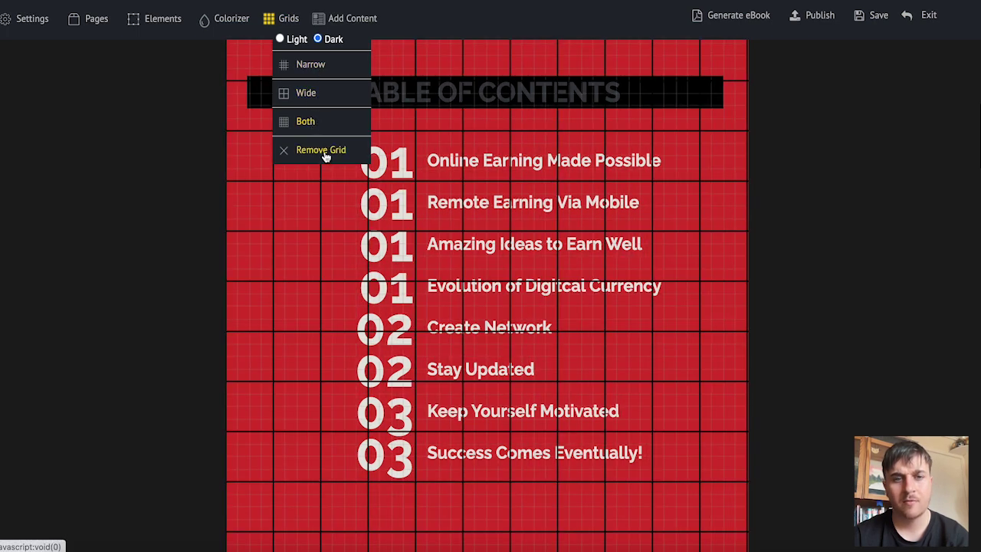
left_click(325, 151)
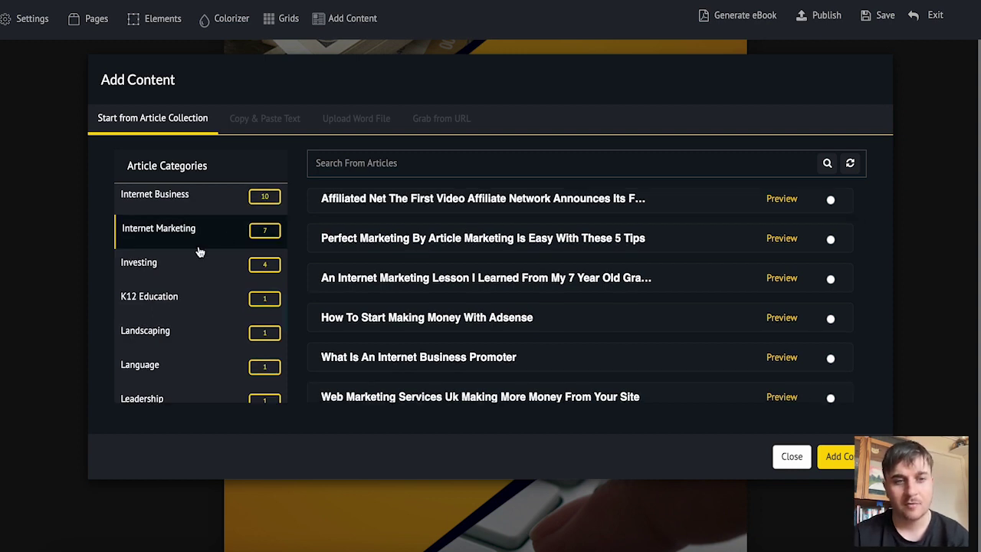
- Scroll the Internet Marketing articles and preview 'How To Start Making Money With Adsense'
scroll(563, 201, "down", 1)
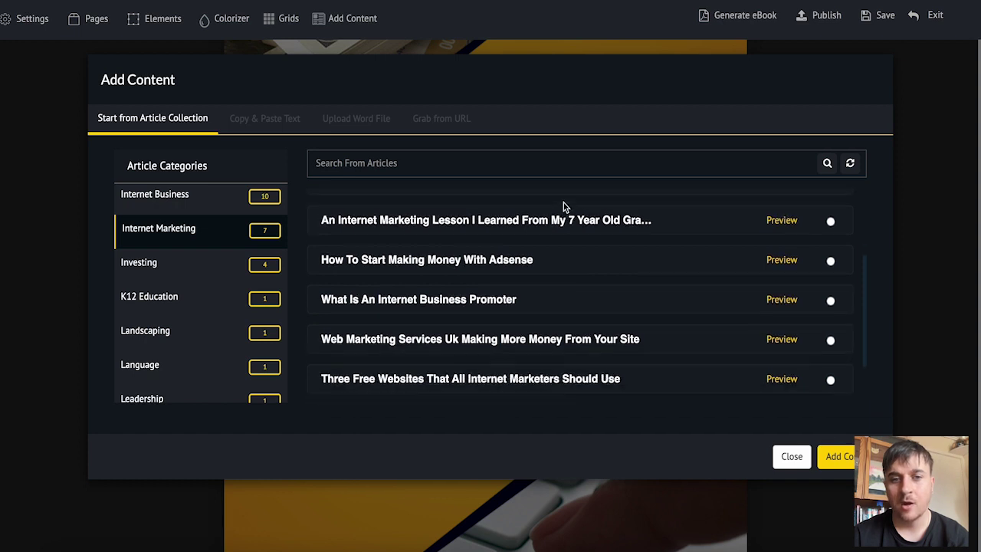
scroll(547, 275, "up", 1)
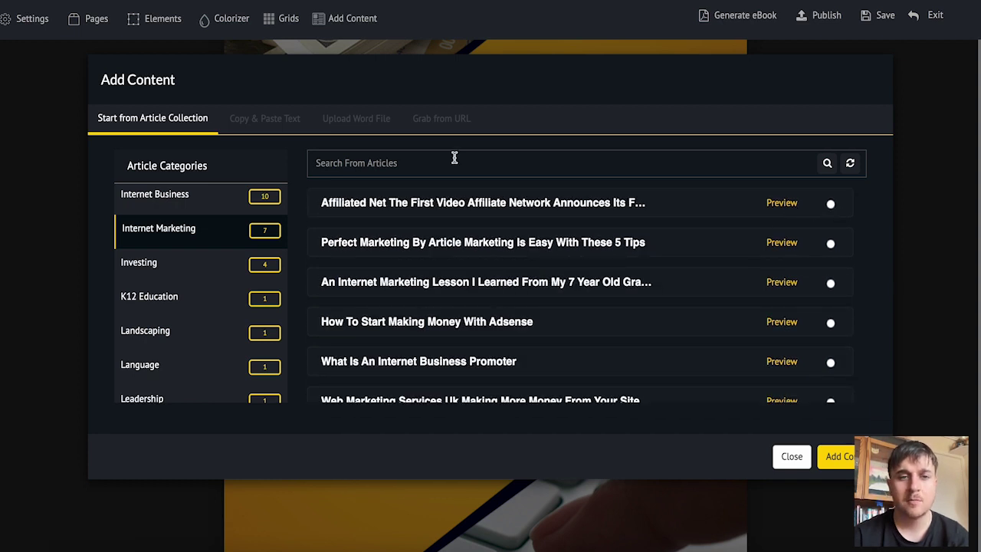
scroll(449, 281, "down", 1)
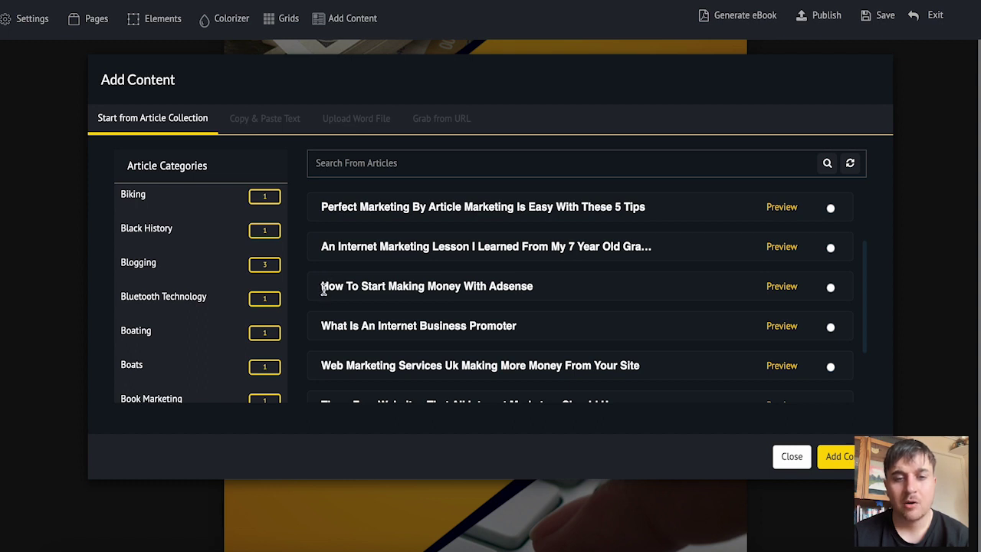
left_click(781, 286)
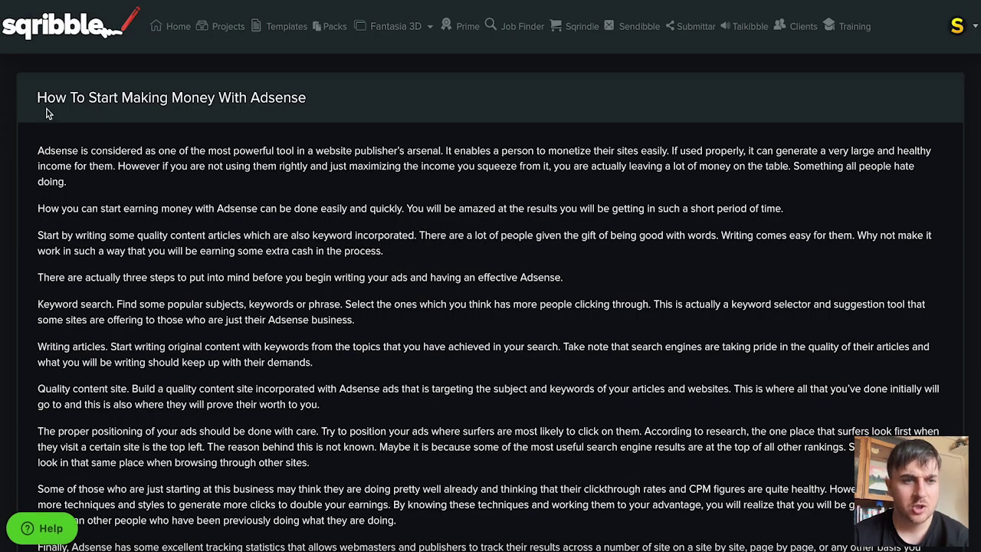
- Scroll to the end of the Adsense preview and highlight its 708 word count
scroll(99, 175, "down", 4)
scroll(99, 175, "up", 4)
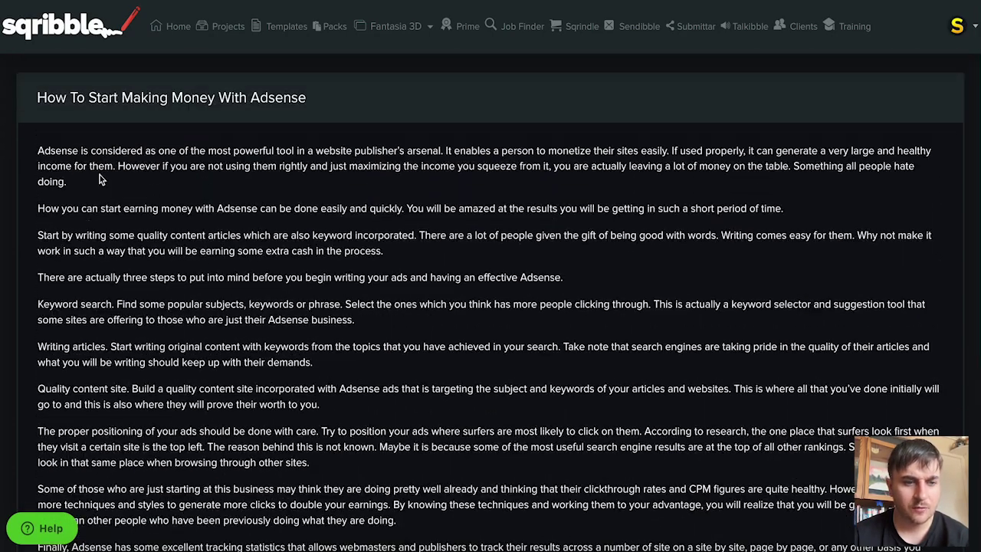
scroll(100, 175, "down", 4)
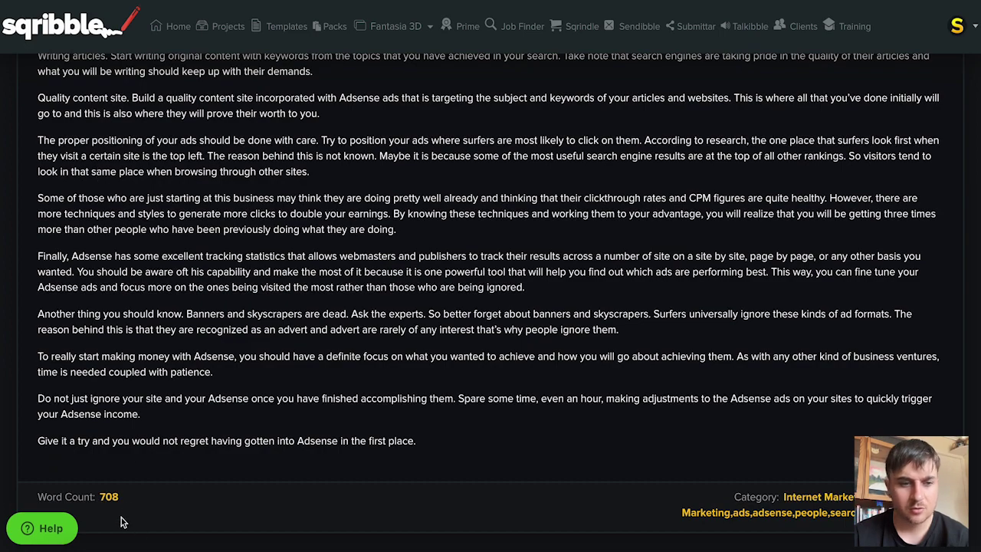
left_click_drag(56, 497, 119, 496)
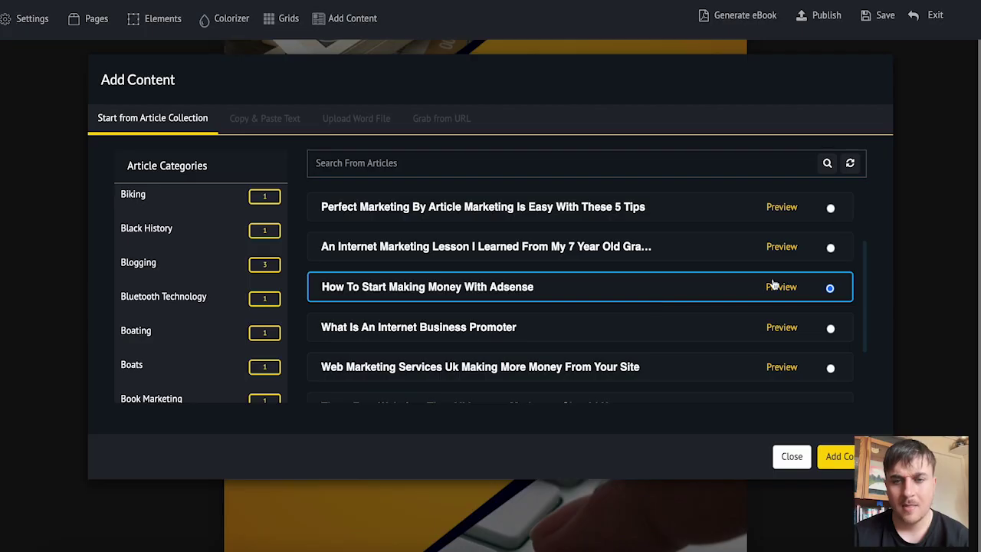
- Return to the article collection with the Adsense article chosen and try the Copy & Paste Text editor
left_click(830, 288)
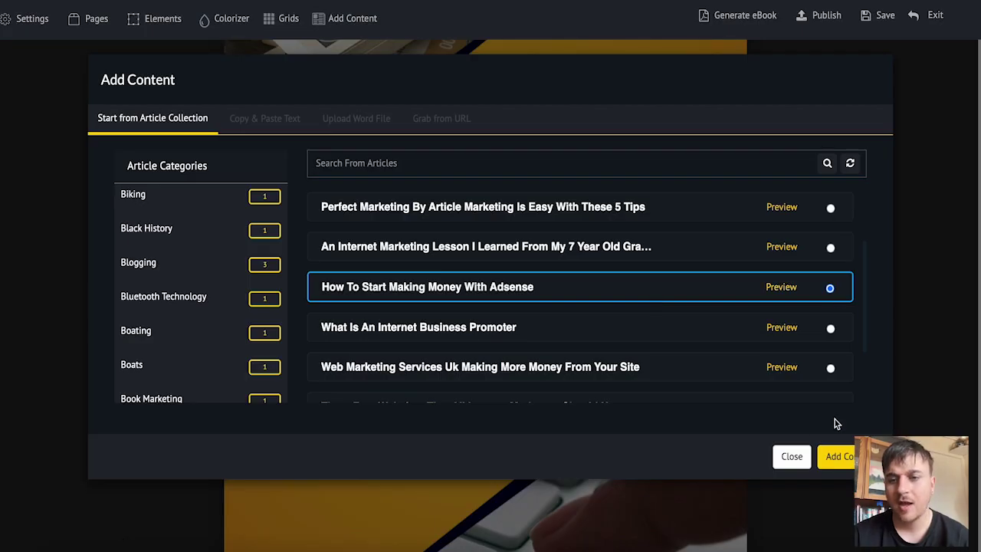
left_click(188, 125)
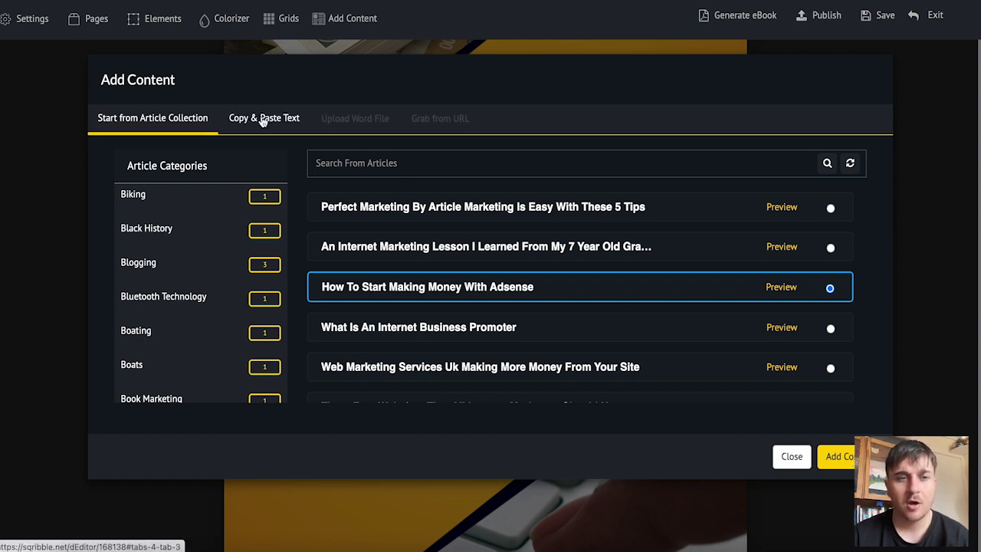
left_click(265, 122)
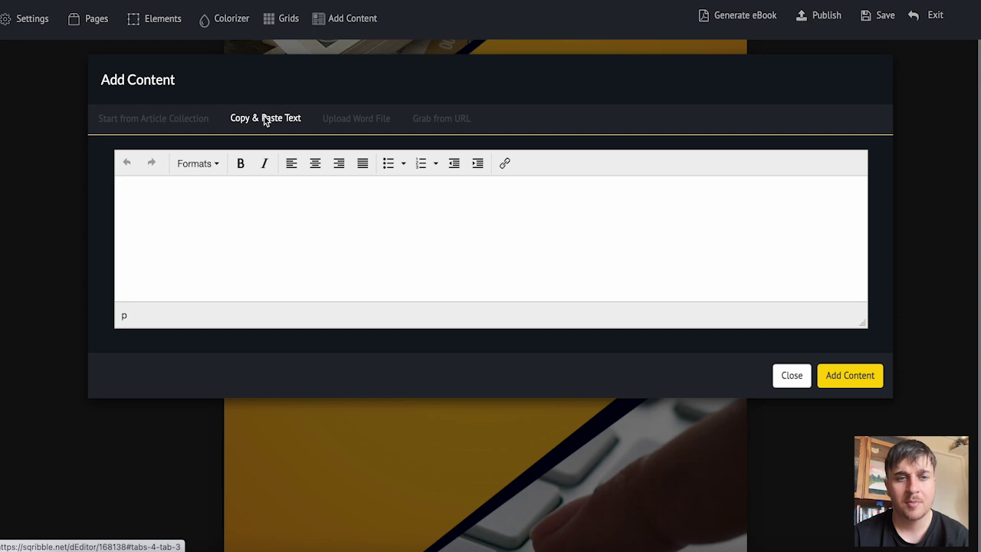
left_click(238, 202)
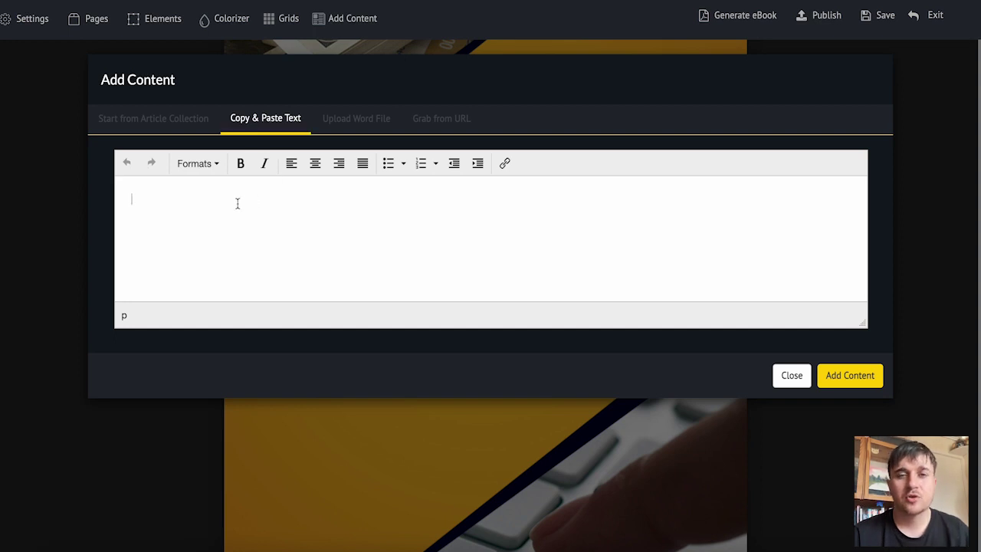
- Look over the Copy & Paste Text, Upload Word File and Grab from URL options, then return to the article collection
left_click(176, 118)
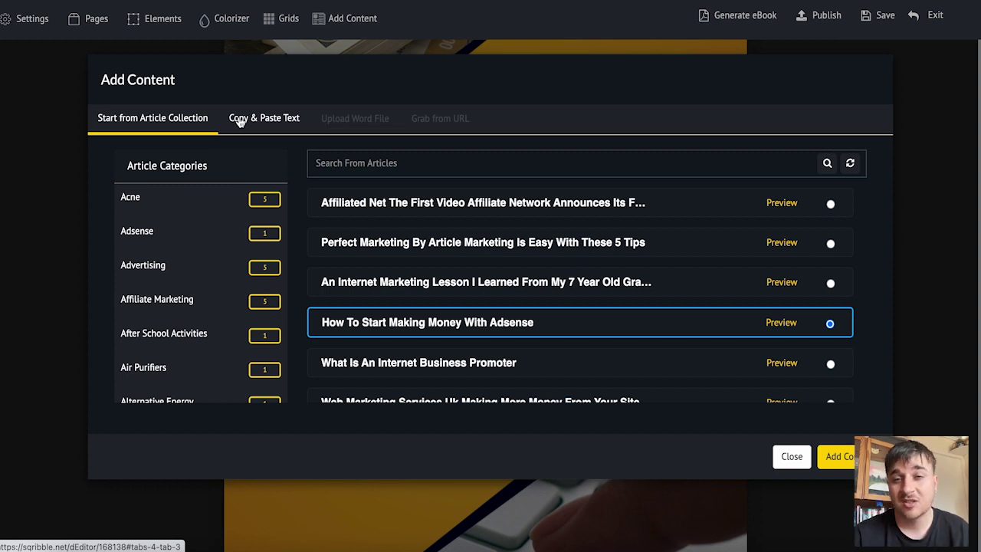
left_click(239, 122)
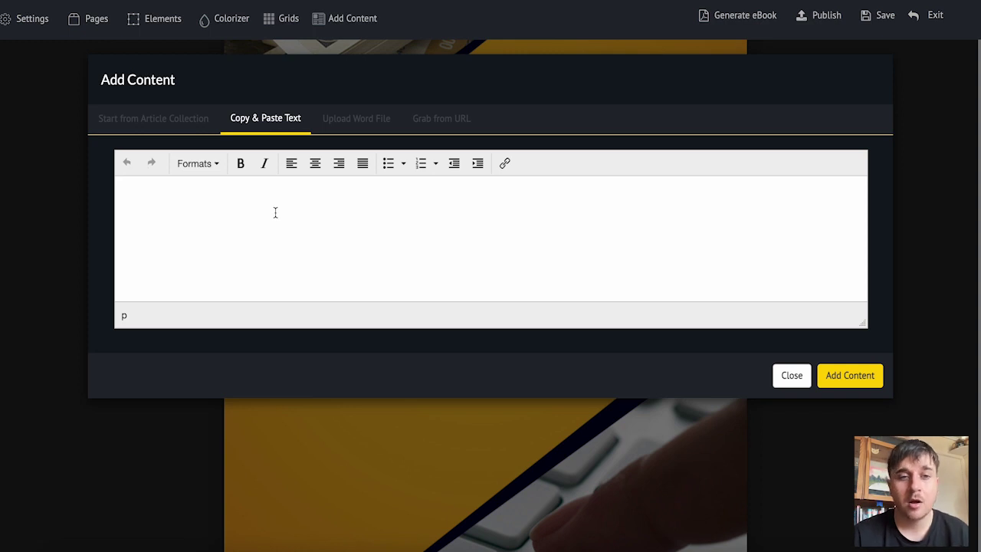
left_click(346, 120)
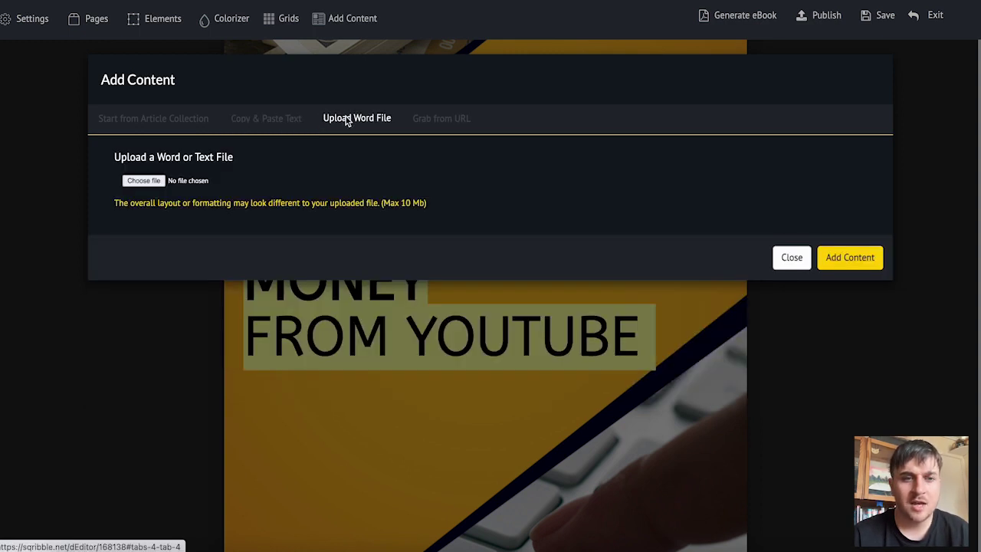
left_click(448, 122)
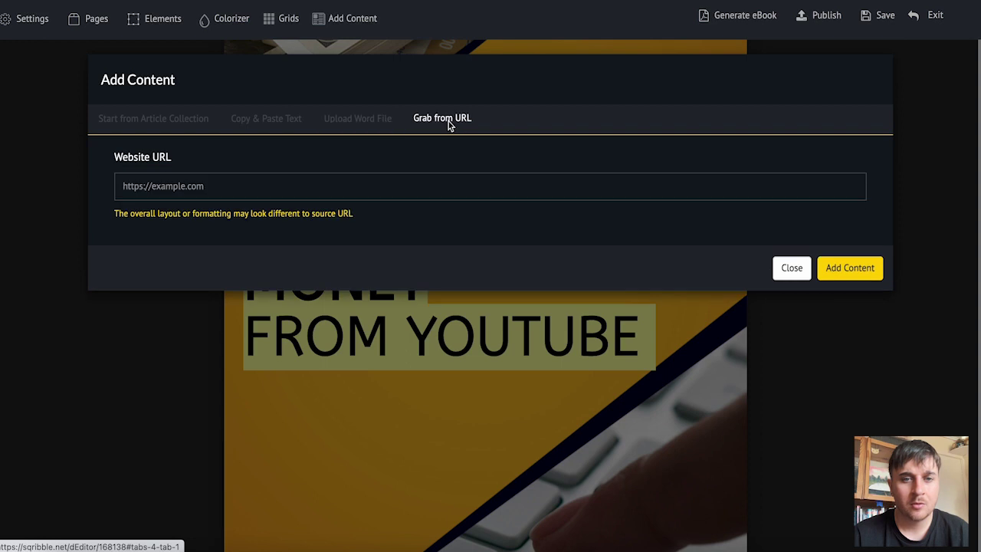
left_click(177, 117)
scroll(814, 329, "down", 1)
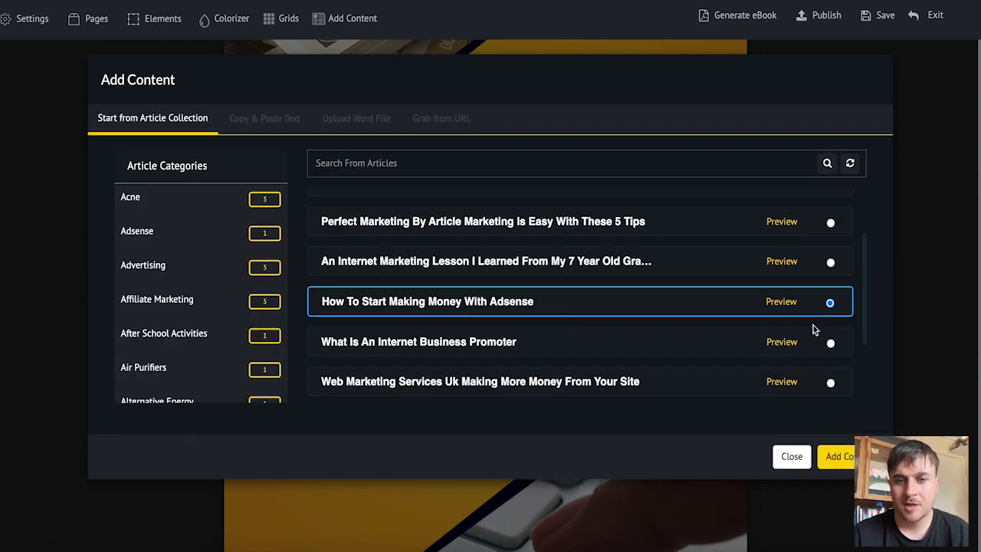
- Add the Adsense article as a new page and check its headline
left_click(843, 456)
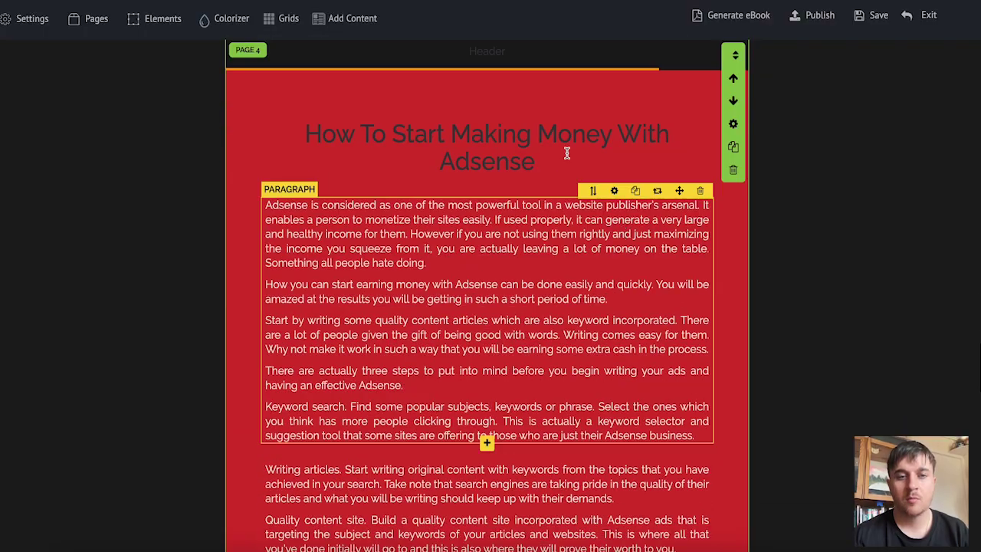
left_click(567, 153)
scroll(541, 158, "down", 1)
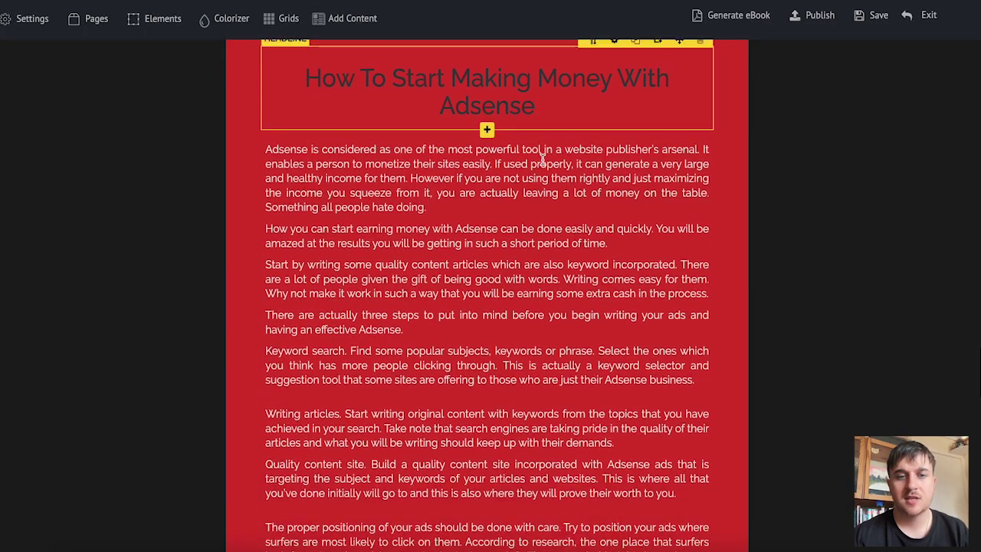
scroll(376, 72, "up", 1)
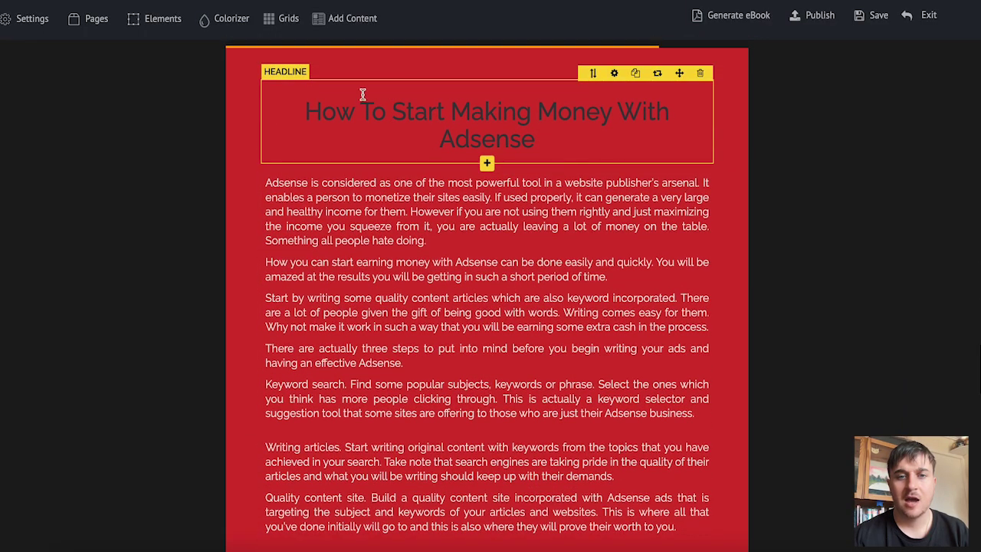
scroll(567, 145, "up", 6)
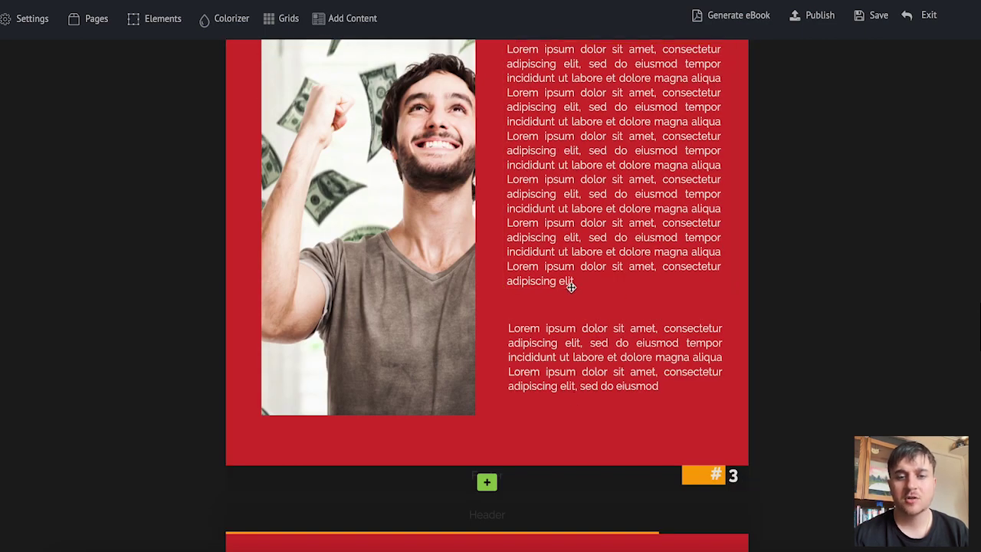
scroll(567, 284, "up", 5)
scroll(571, 287, "down", 1)
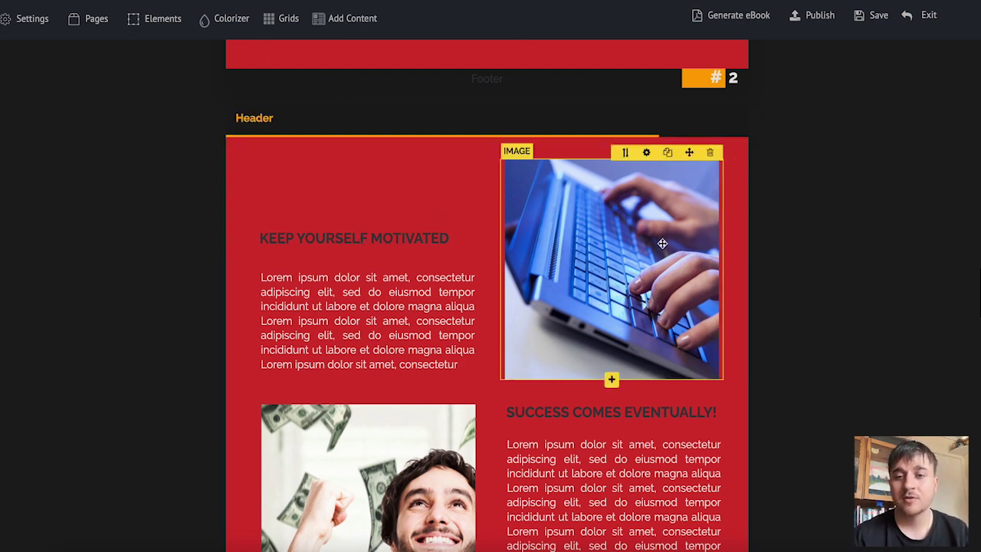
- Scroll back up to the cover and generate the Make Money from YouTube ebook
mouse_move(748, 189)
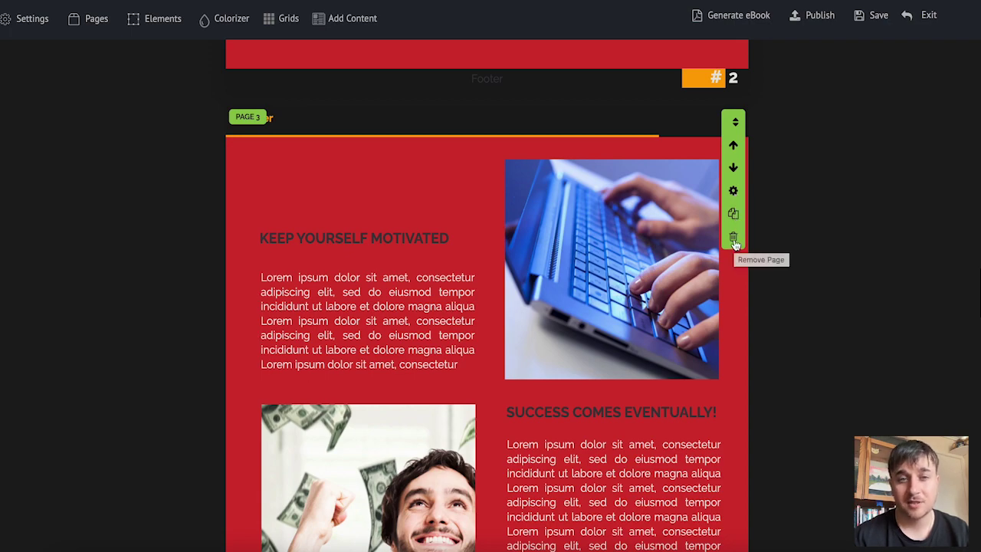
scroll(617, 127, "up", 10)
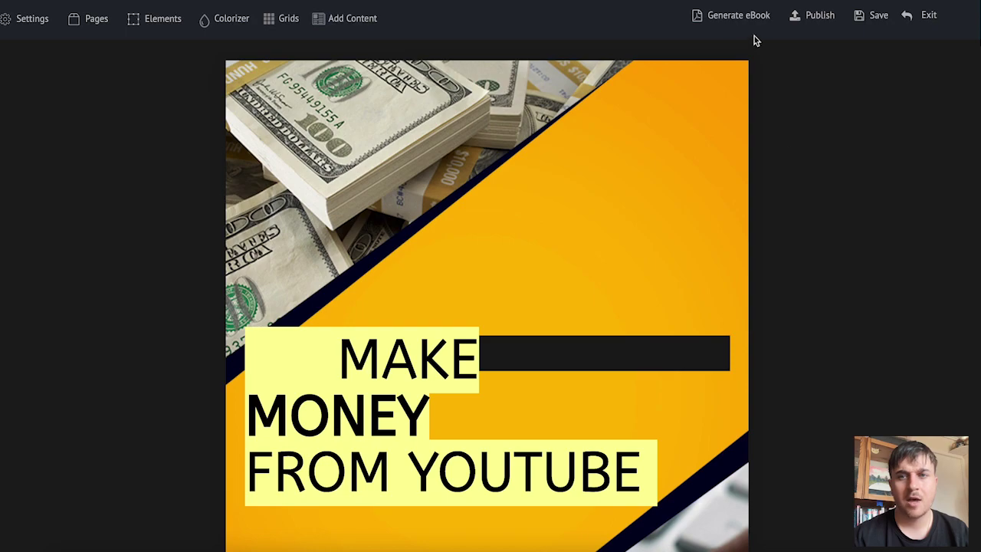
left_click(732, 22)
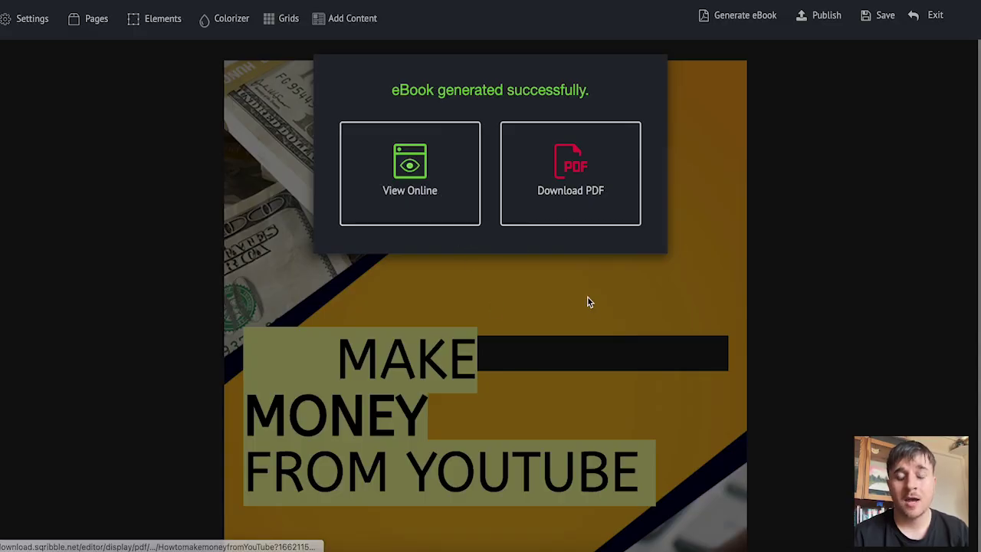
- View the generated ebook online and scroll through the 8-page PDF in Acrobat
left_click(415, 191)
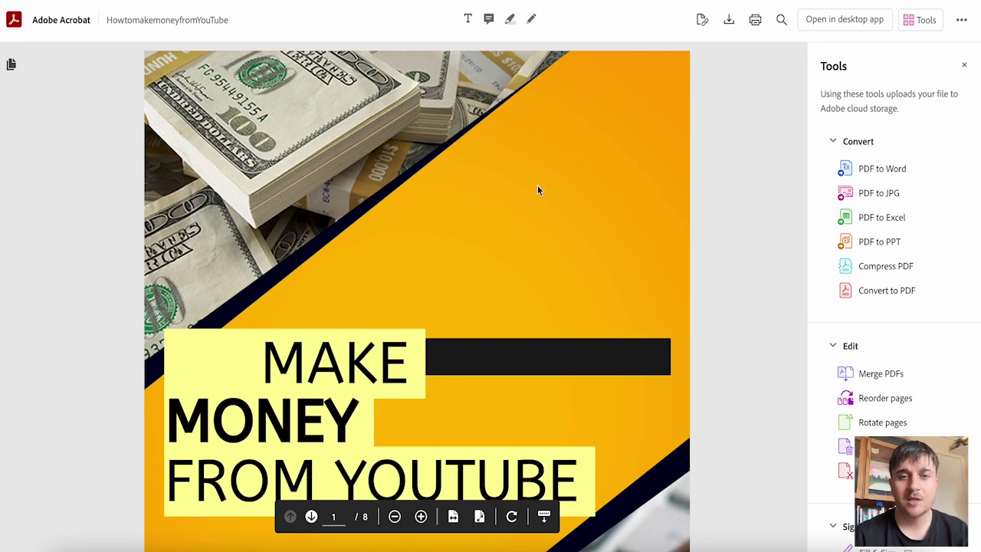
scroll(569, 275, "down", 20)
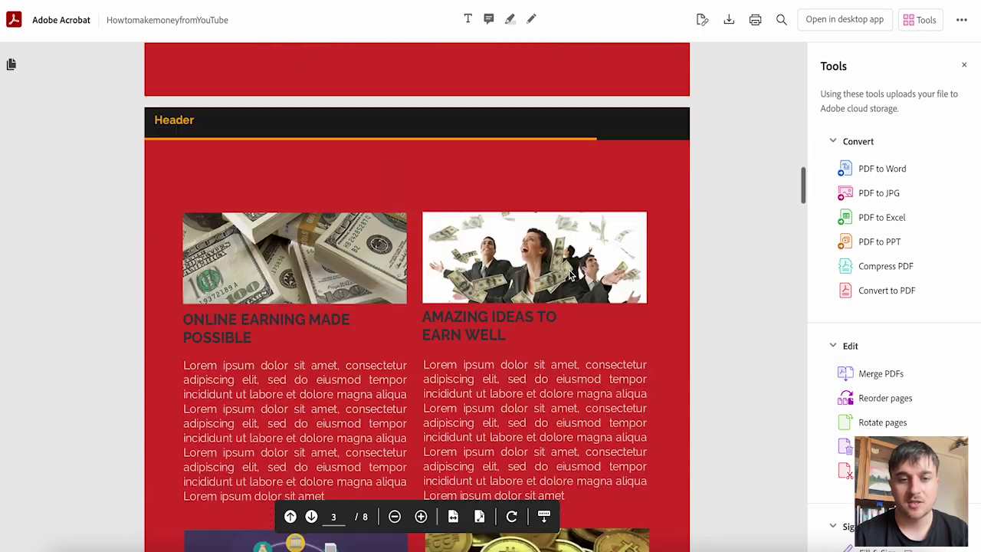
scroll(522, 306, "down", 5)
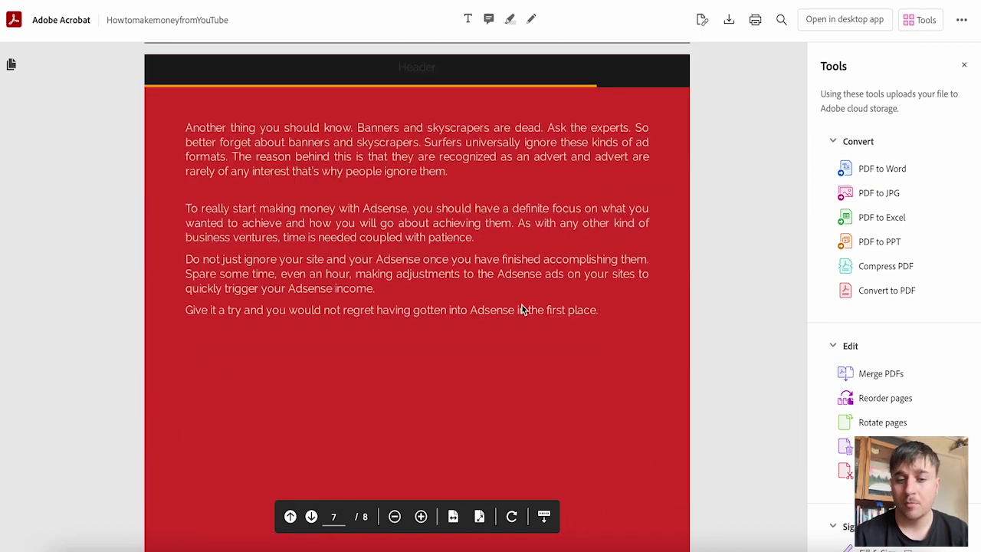
scroll(524, 245, "up", 5)
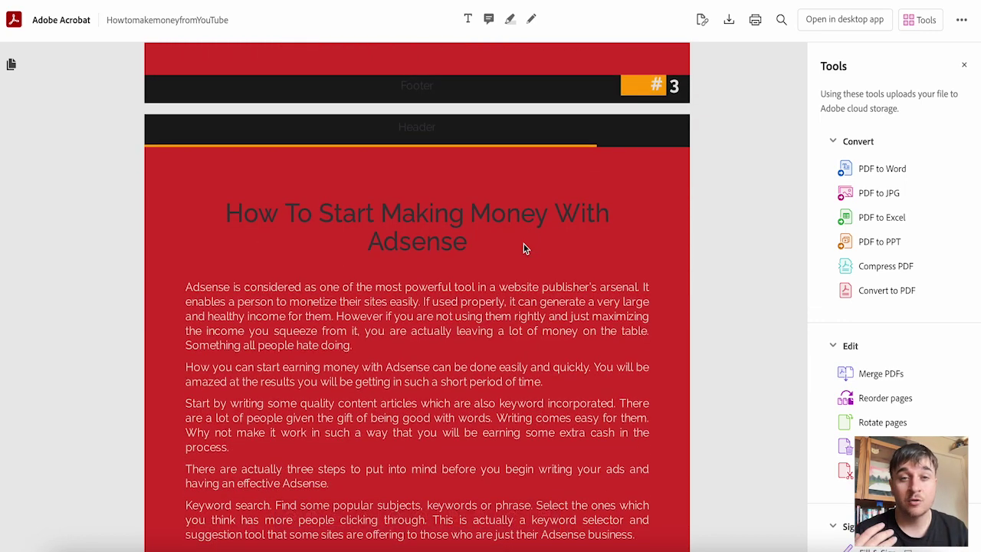
scroll(523, 243, "down", 5)
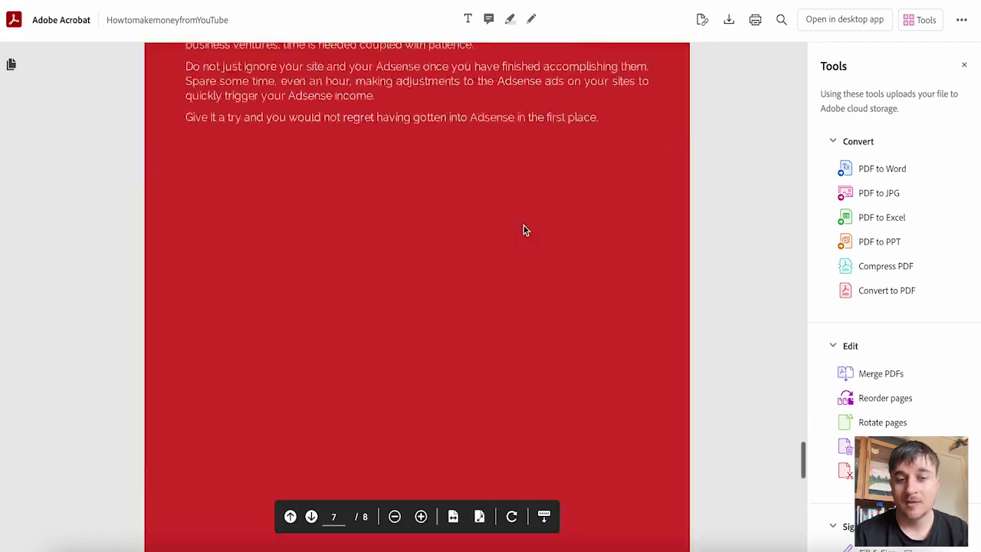
scroll(523, 229, "up", 10)
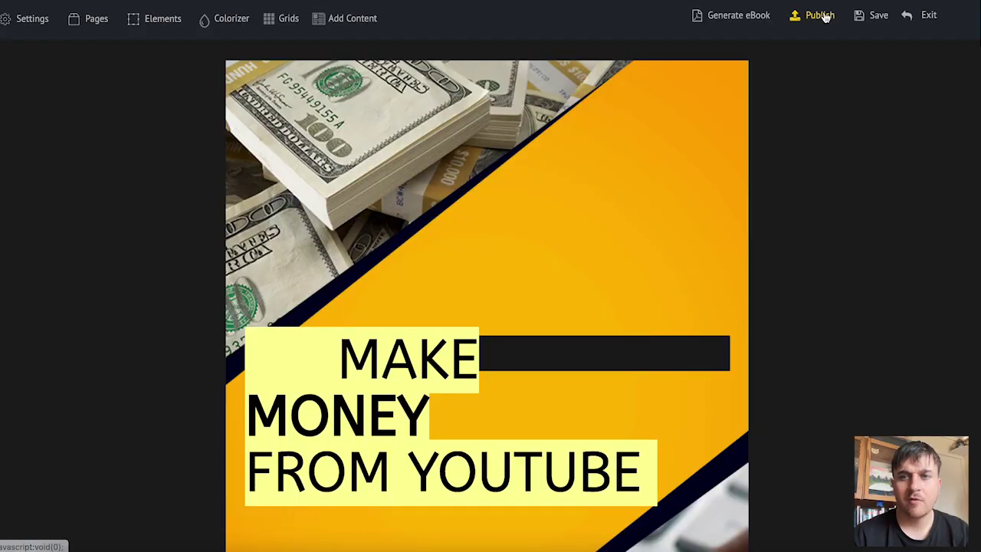
- Save the ebook, then open and close the project's options menu on the Projects page
left_click(871, 16)
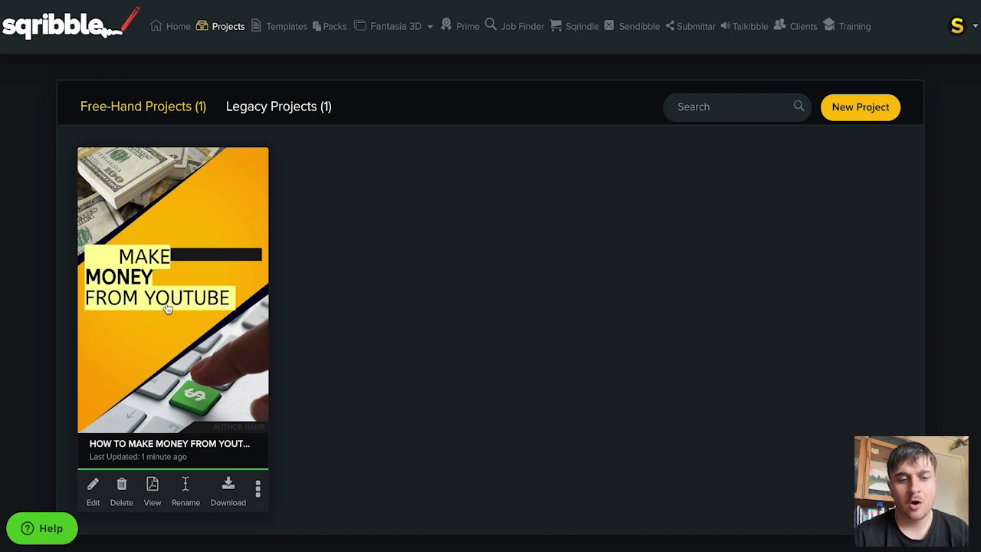
scroll(168, 307, "down", 1)
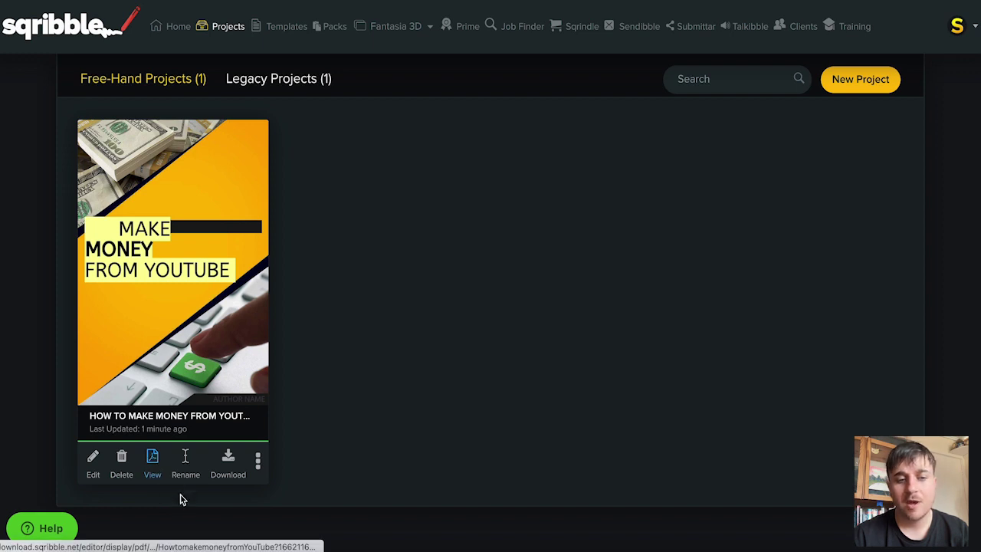
left_click(259, 461)
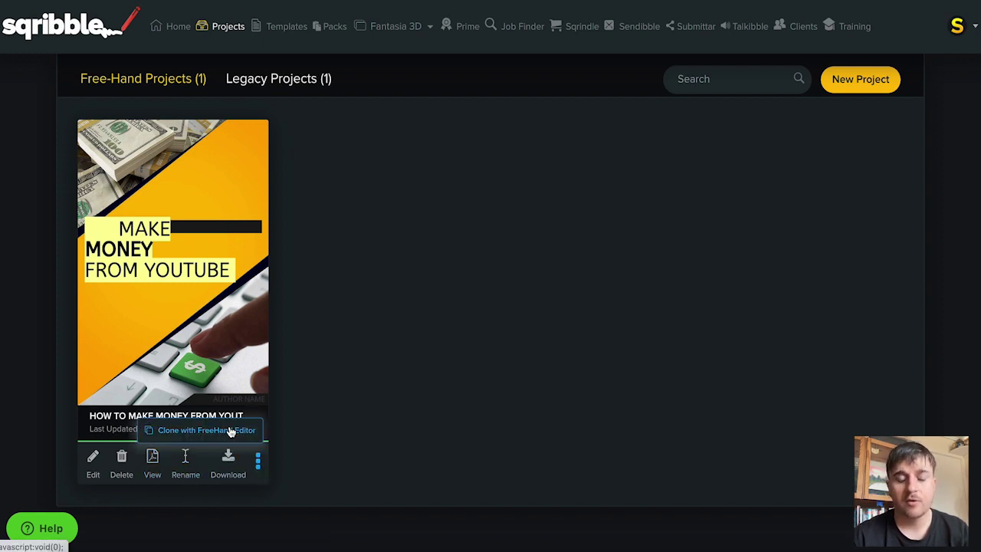
left_click(230, 432)
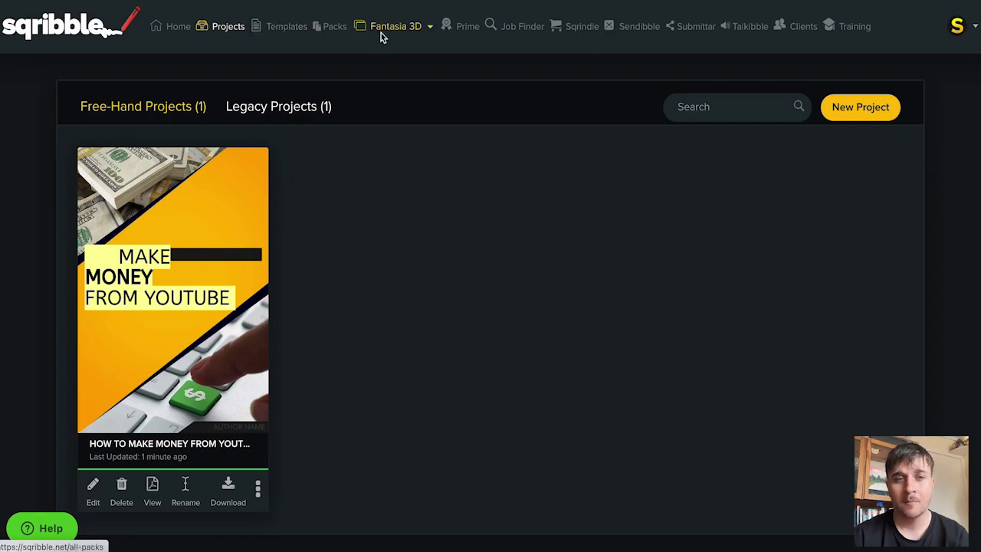
- Open the Packs gallery and scroll through the template packs
left_click(335, 30)
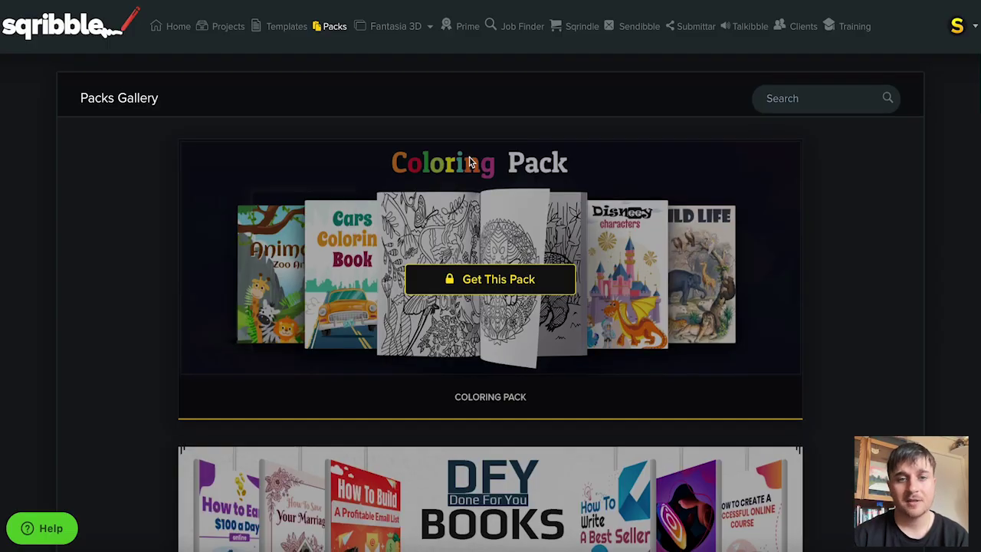
scroll(462, 315, "down", 9)
scroll(462, 316, "down", 6)
scroll(433, 247, "up", 5)
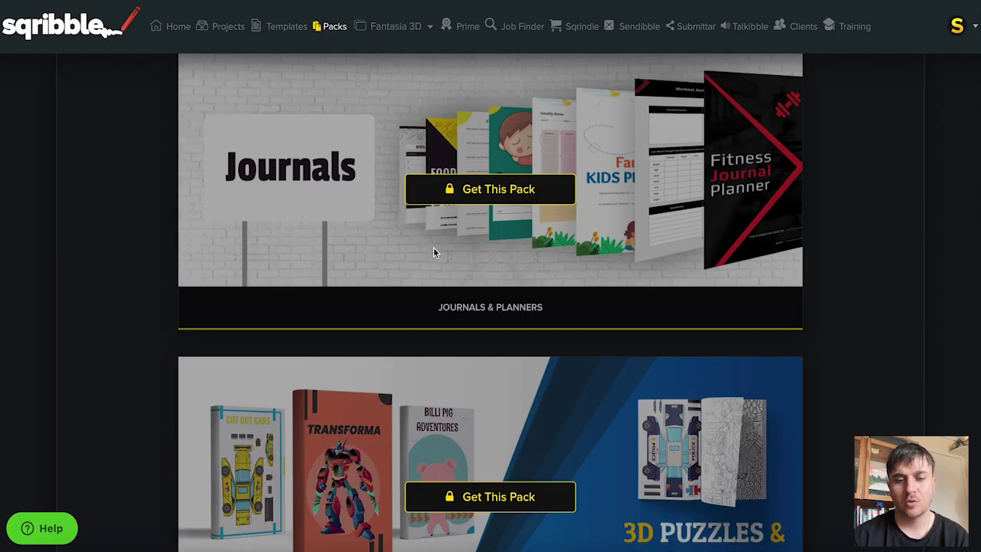
scroll(306, 353, "down", 1)
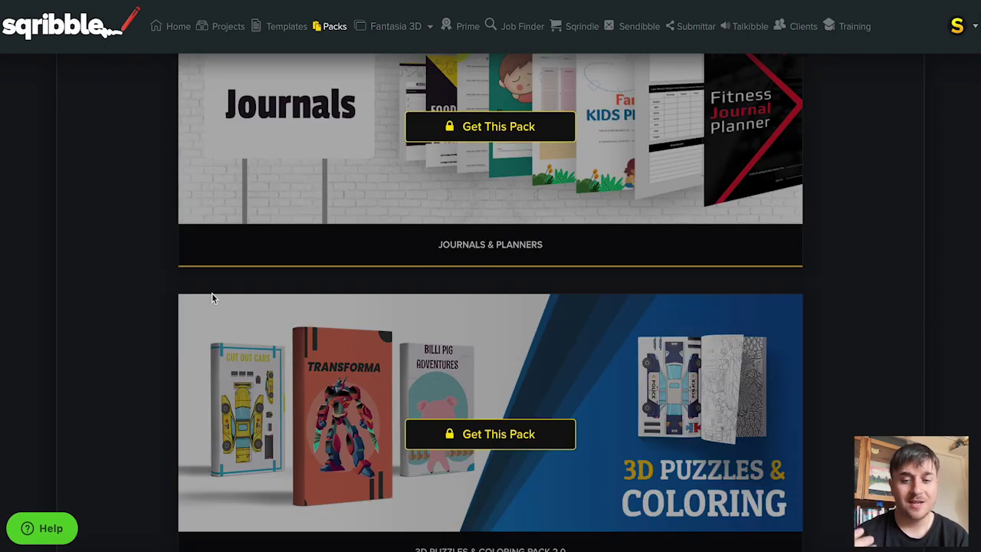
- Browse the Fantasia 3D Covers and Flip Books pages, then open the Prime gallery
left_click(391, 31)
left_click(388, 50)
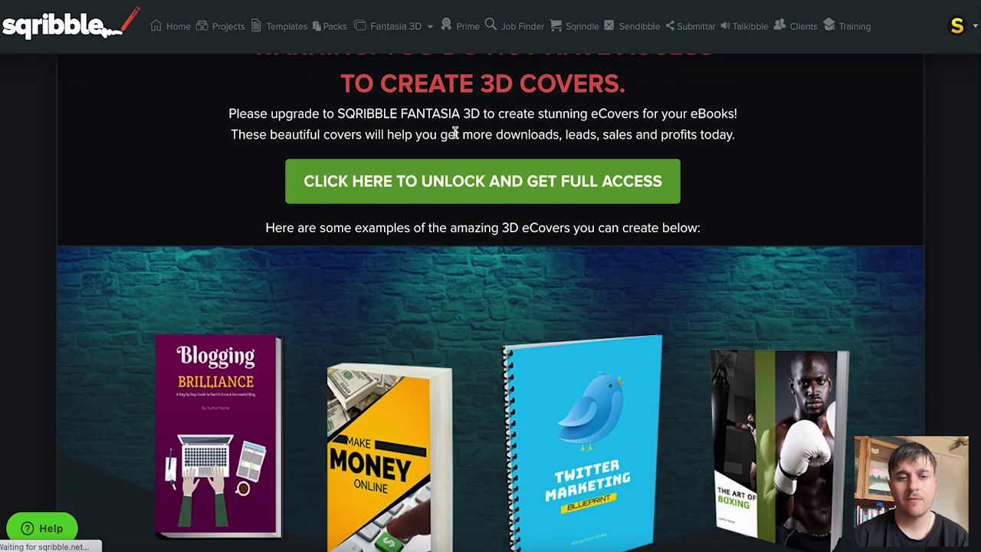
scroll(455, 134, "down", 4)
left_click(396, 26)
left_click(401, 70)
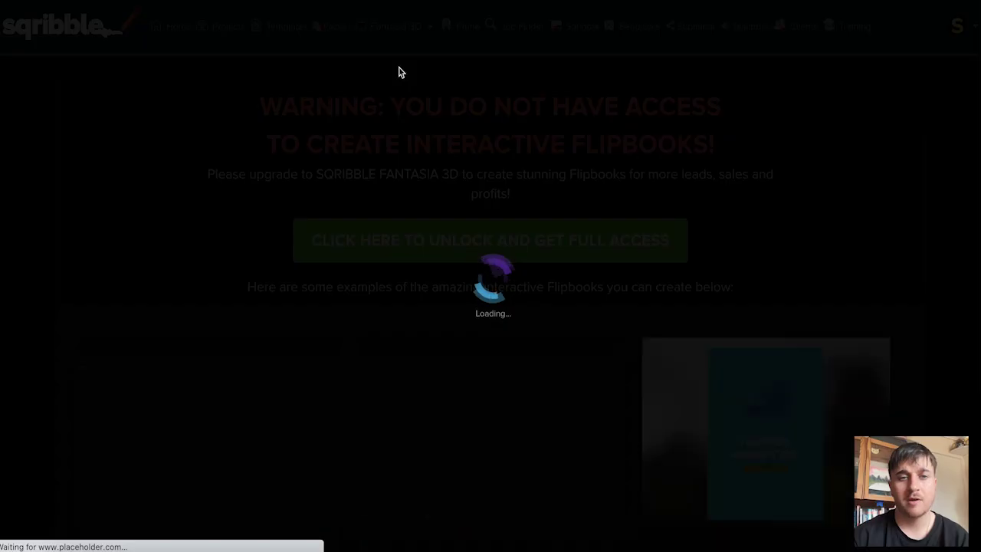
scroll(481, 209, "down", 3)
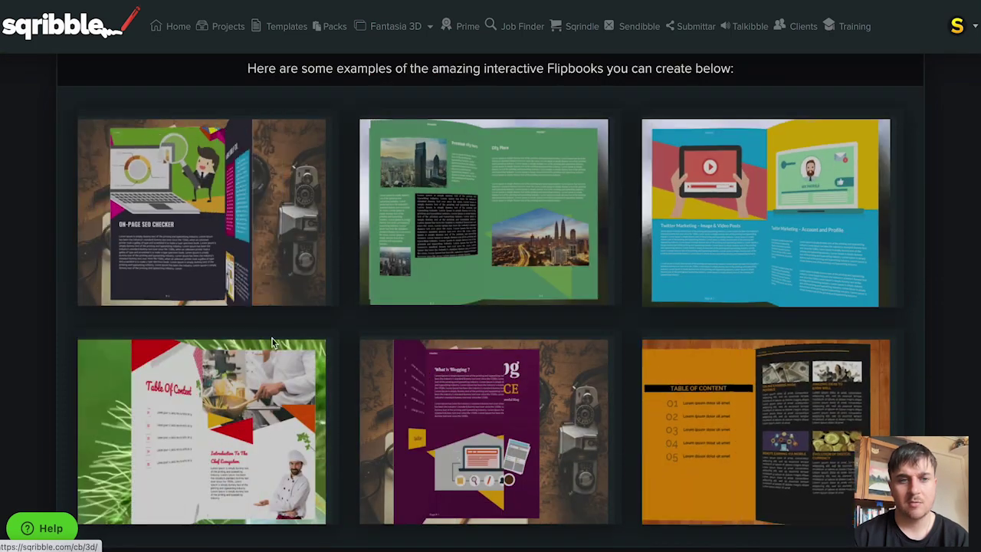
scroll(583, 230, "up", 3)
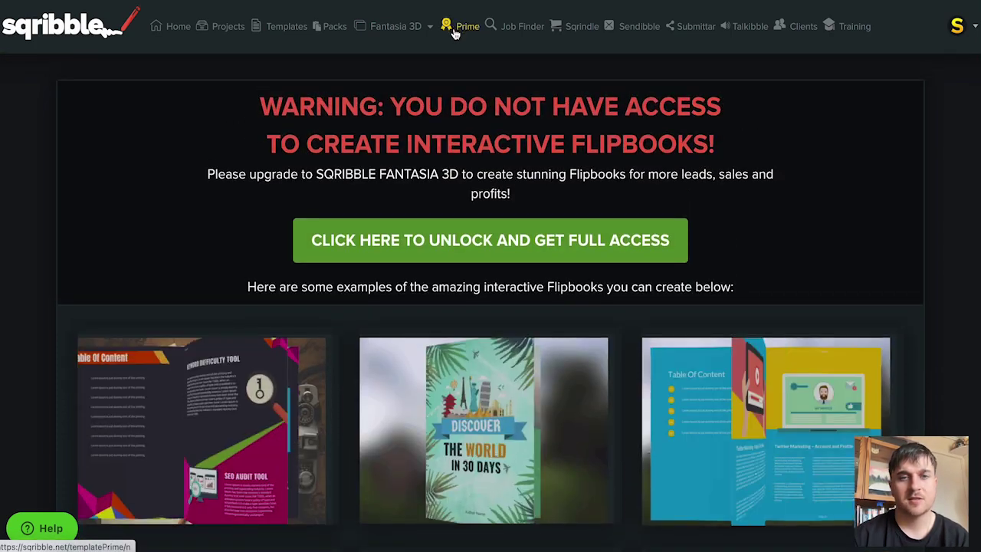
left_click(463, 26)
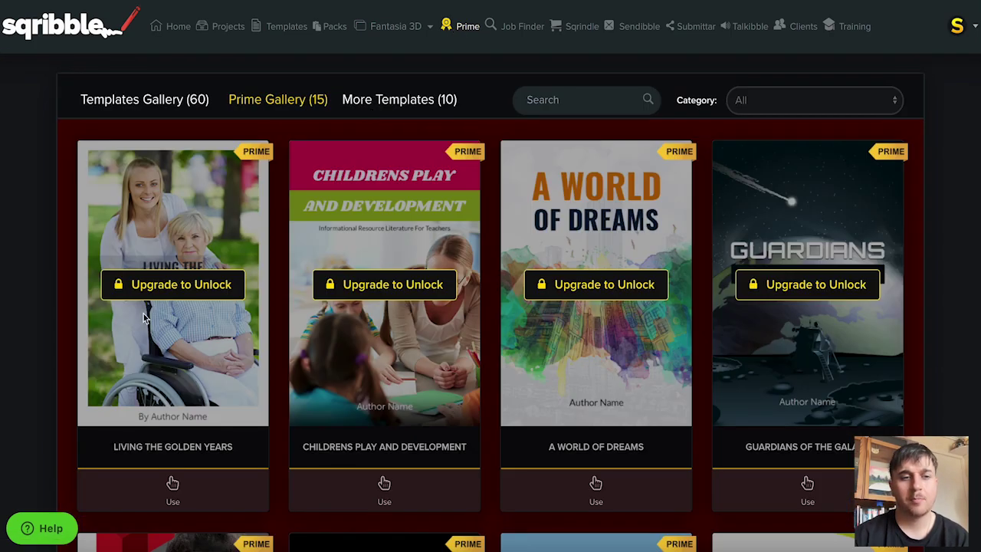
- Scroll through the Auto Job Finder page, then open the Clients list
left_click(518, 25)
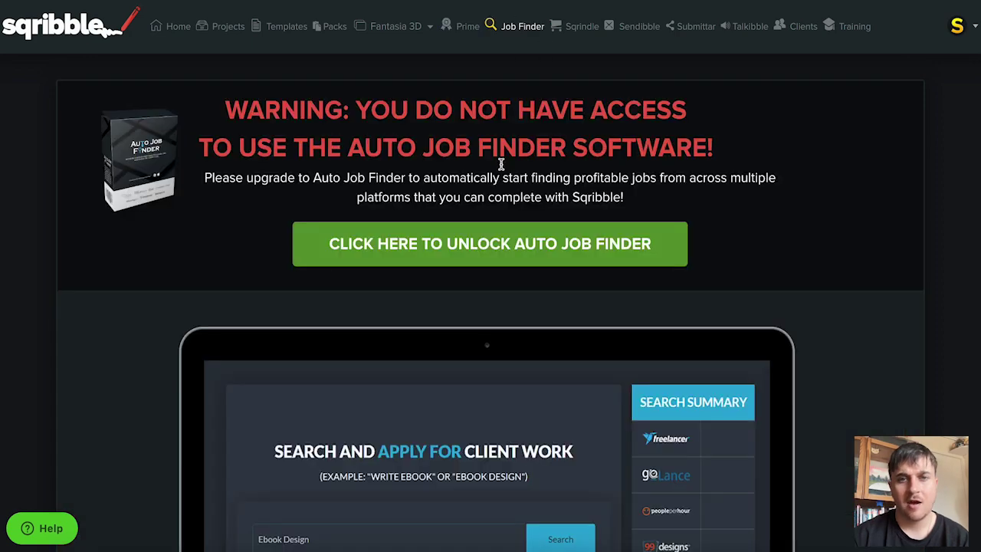
scroll(468, 233, "down", 2)
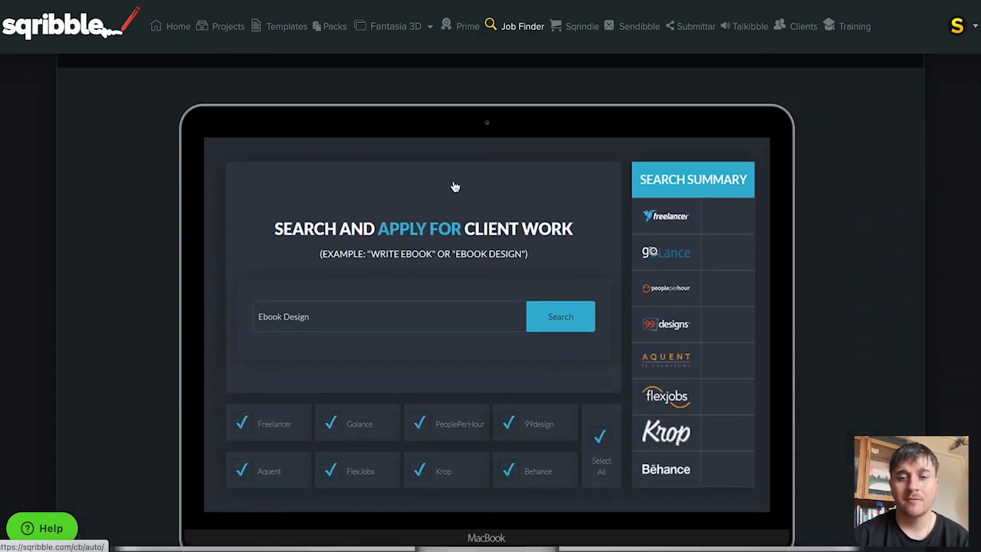
scroll(454, 187, "up", 3)
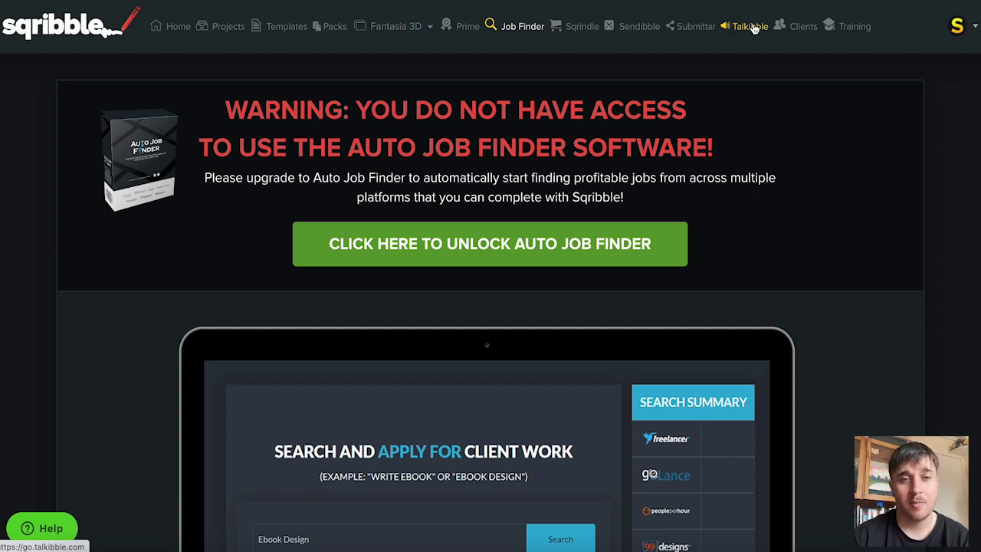
left_click(801, 27)
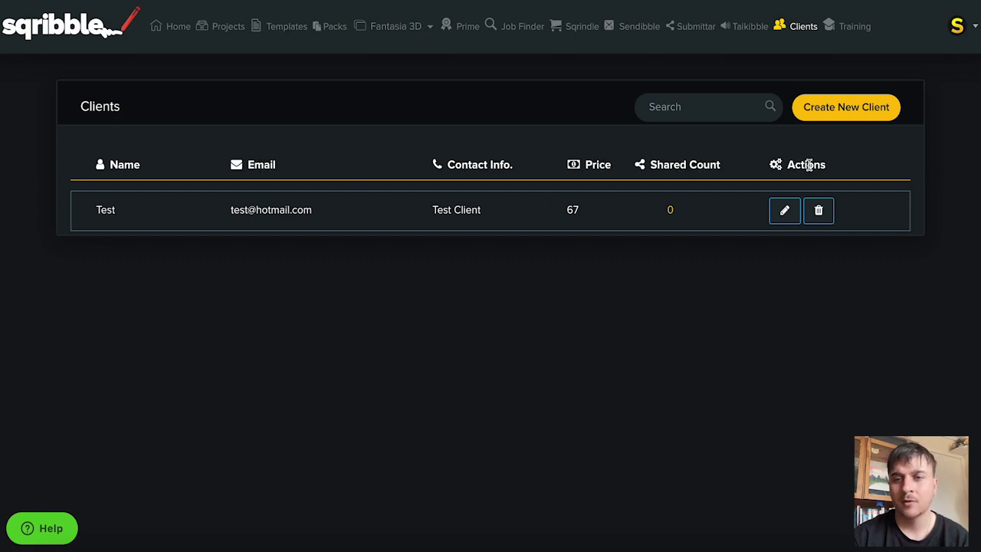
- Go to Training to see the tutorial videos, starting with the Sqribble Quick Start Tutorial
left_click(855, 28)
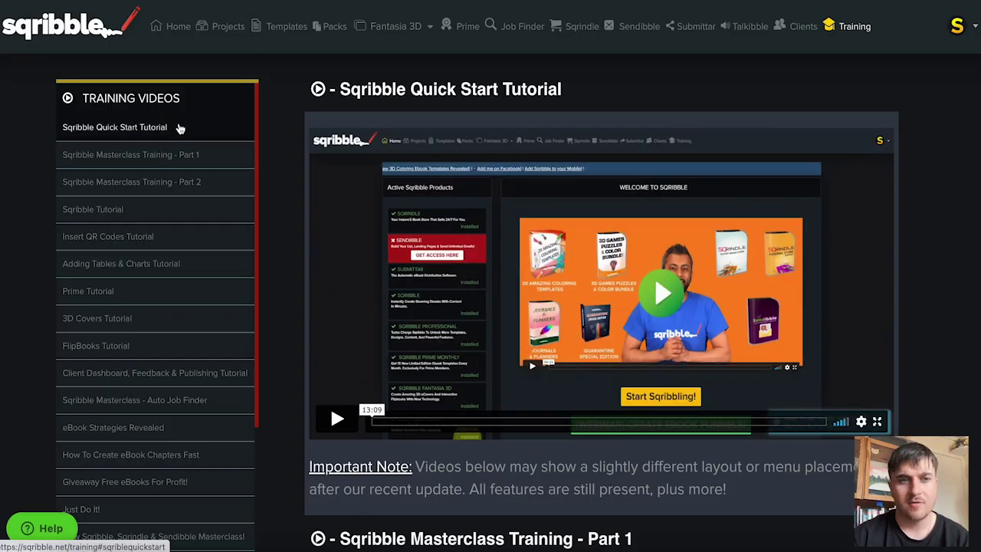